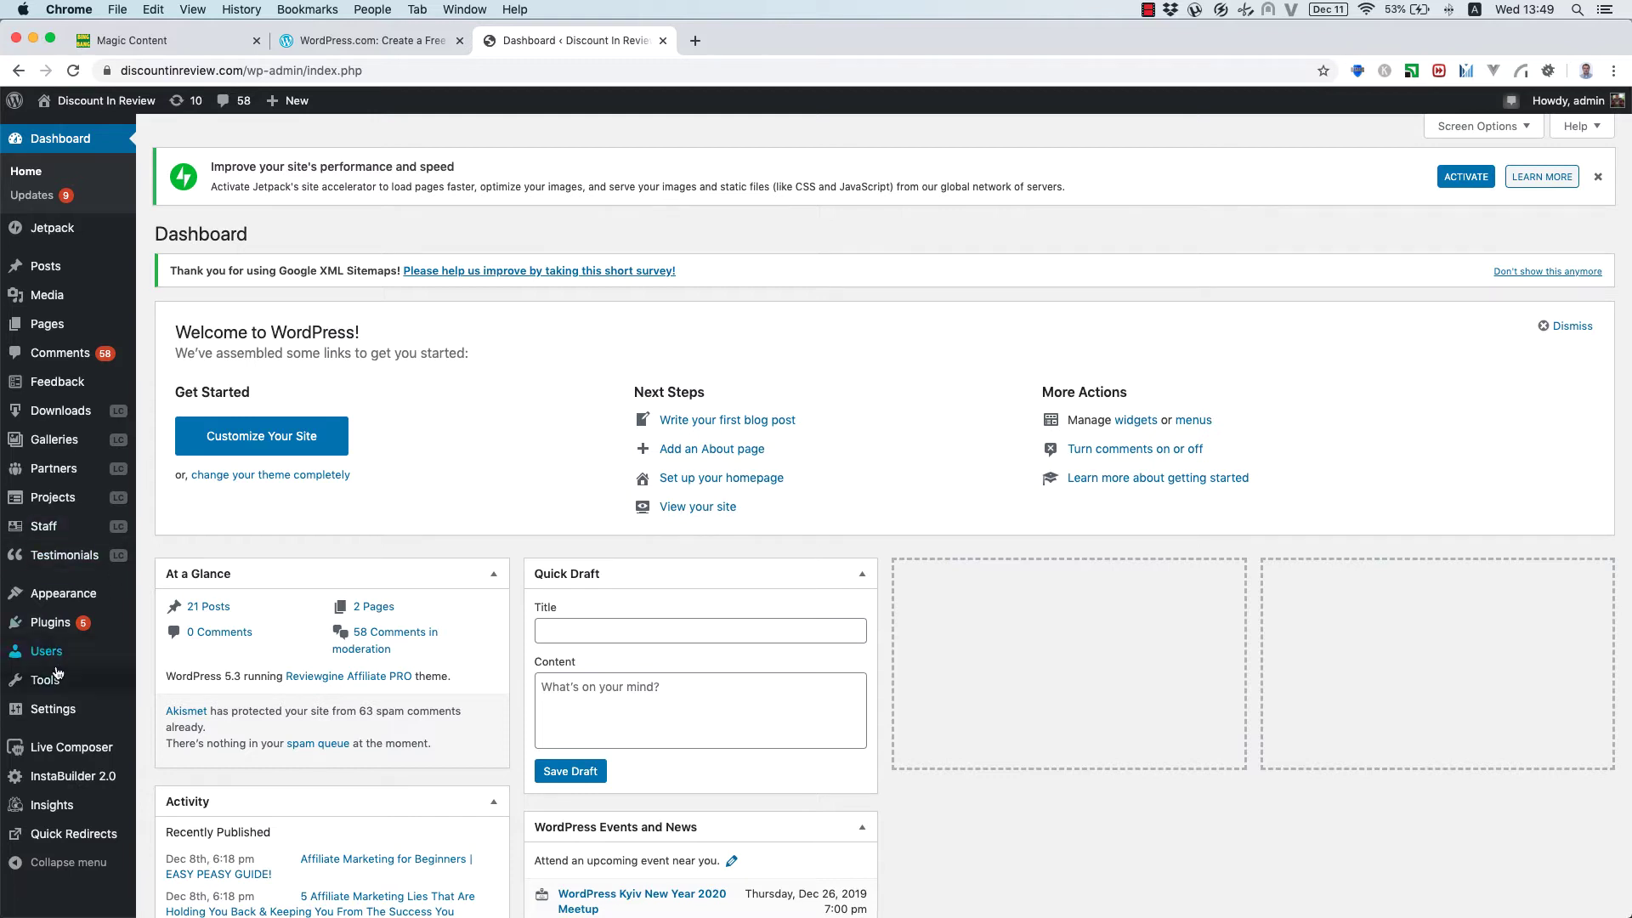
Open Installed Plugins and scroll through the 16-plugin list and back to the top
mouse_move(49, 622)
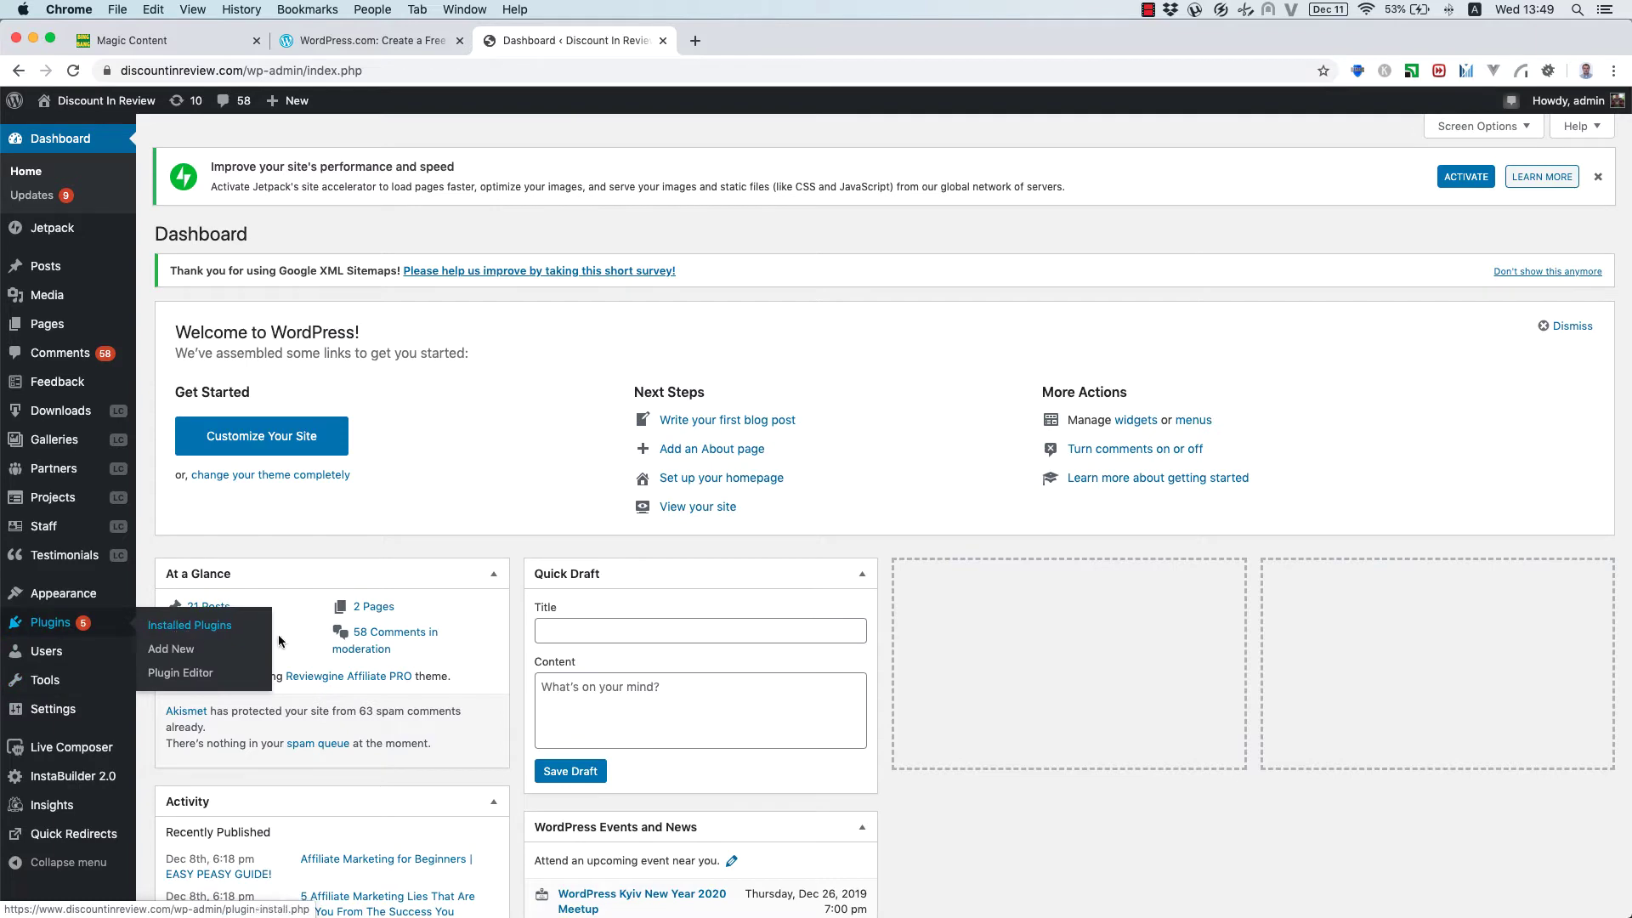
click(187, 629)
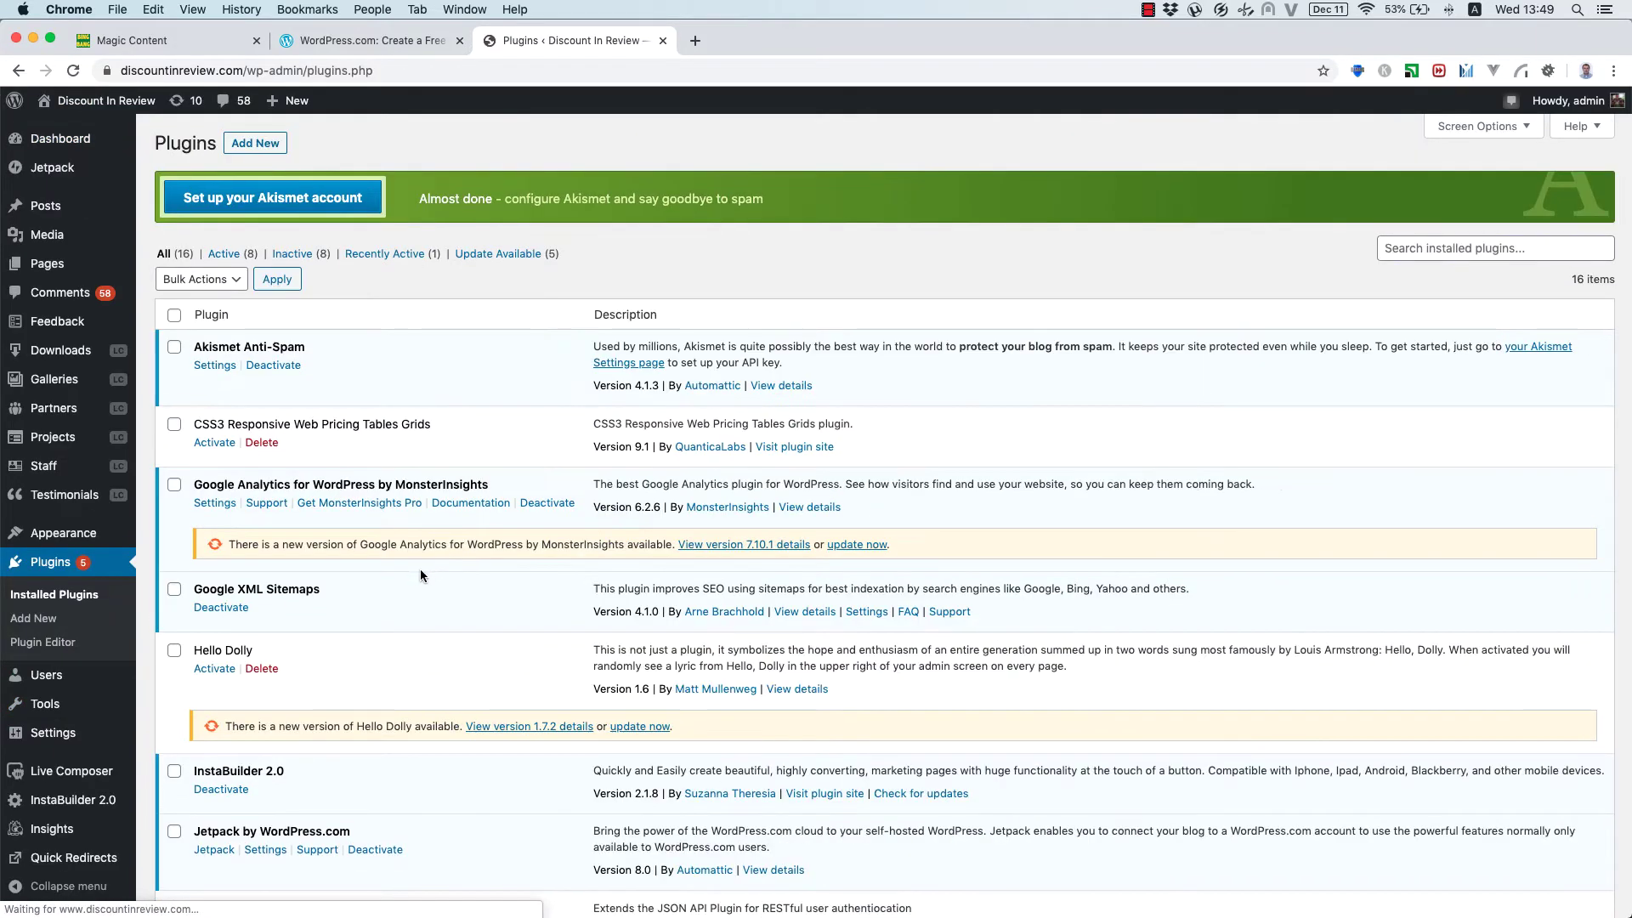
scroll(408, 604, down, 4)
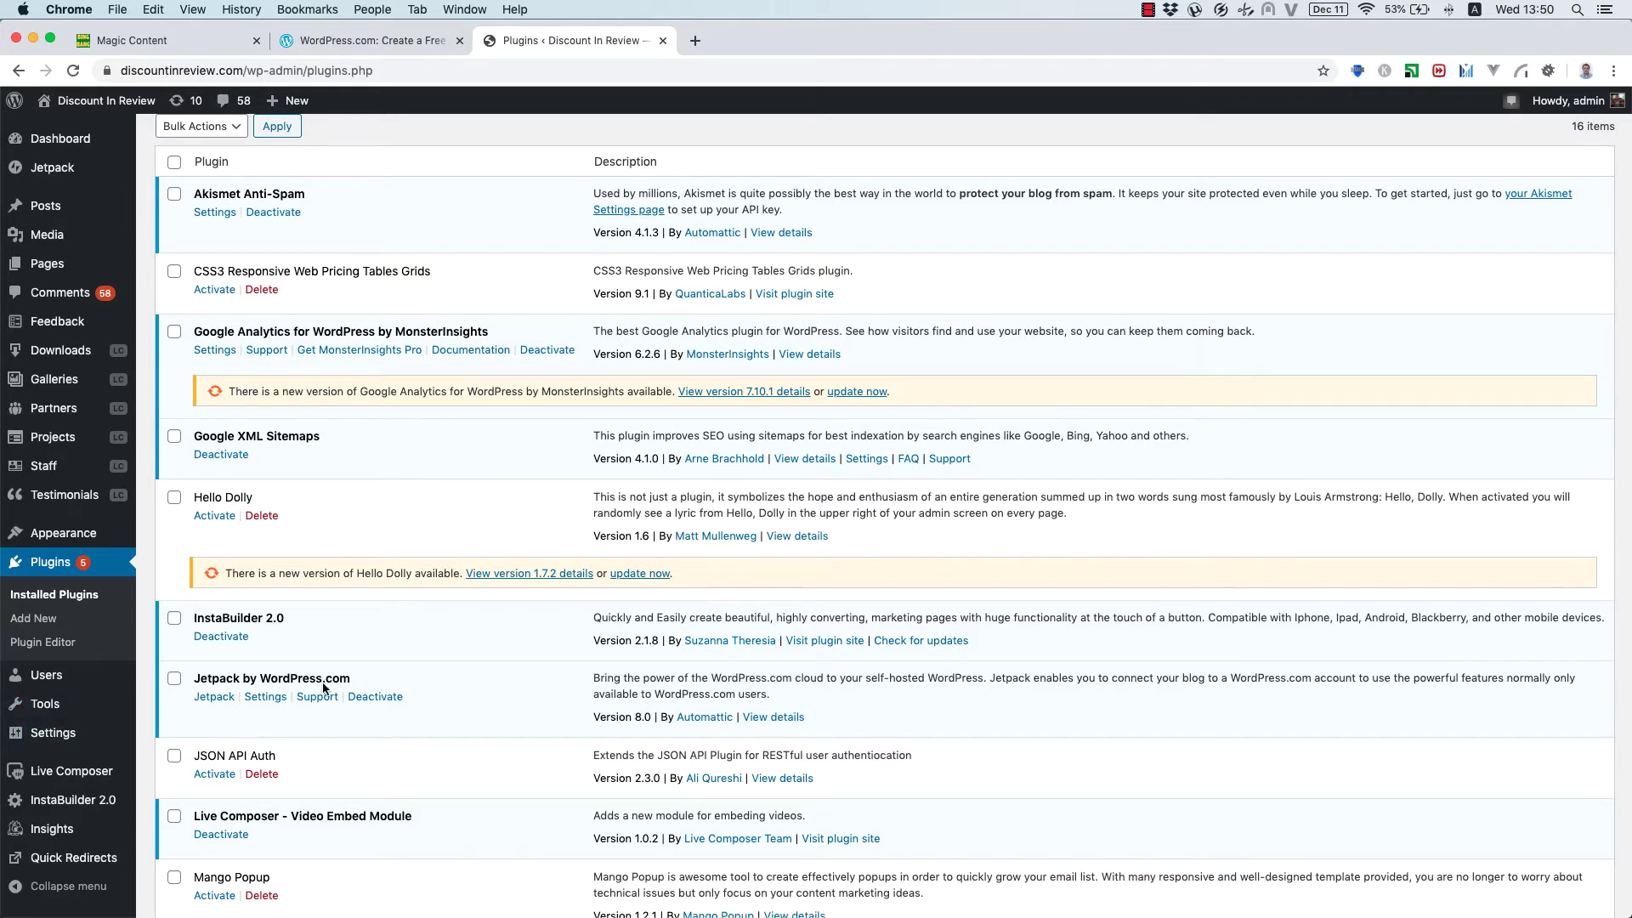
scroll(520, 713, up, 3)
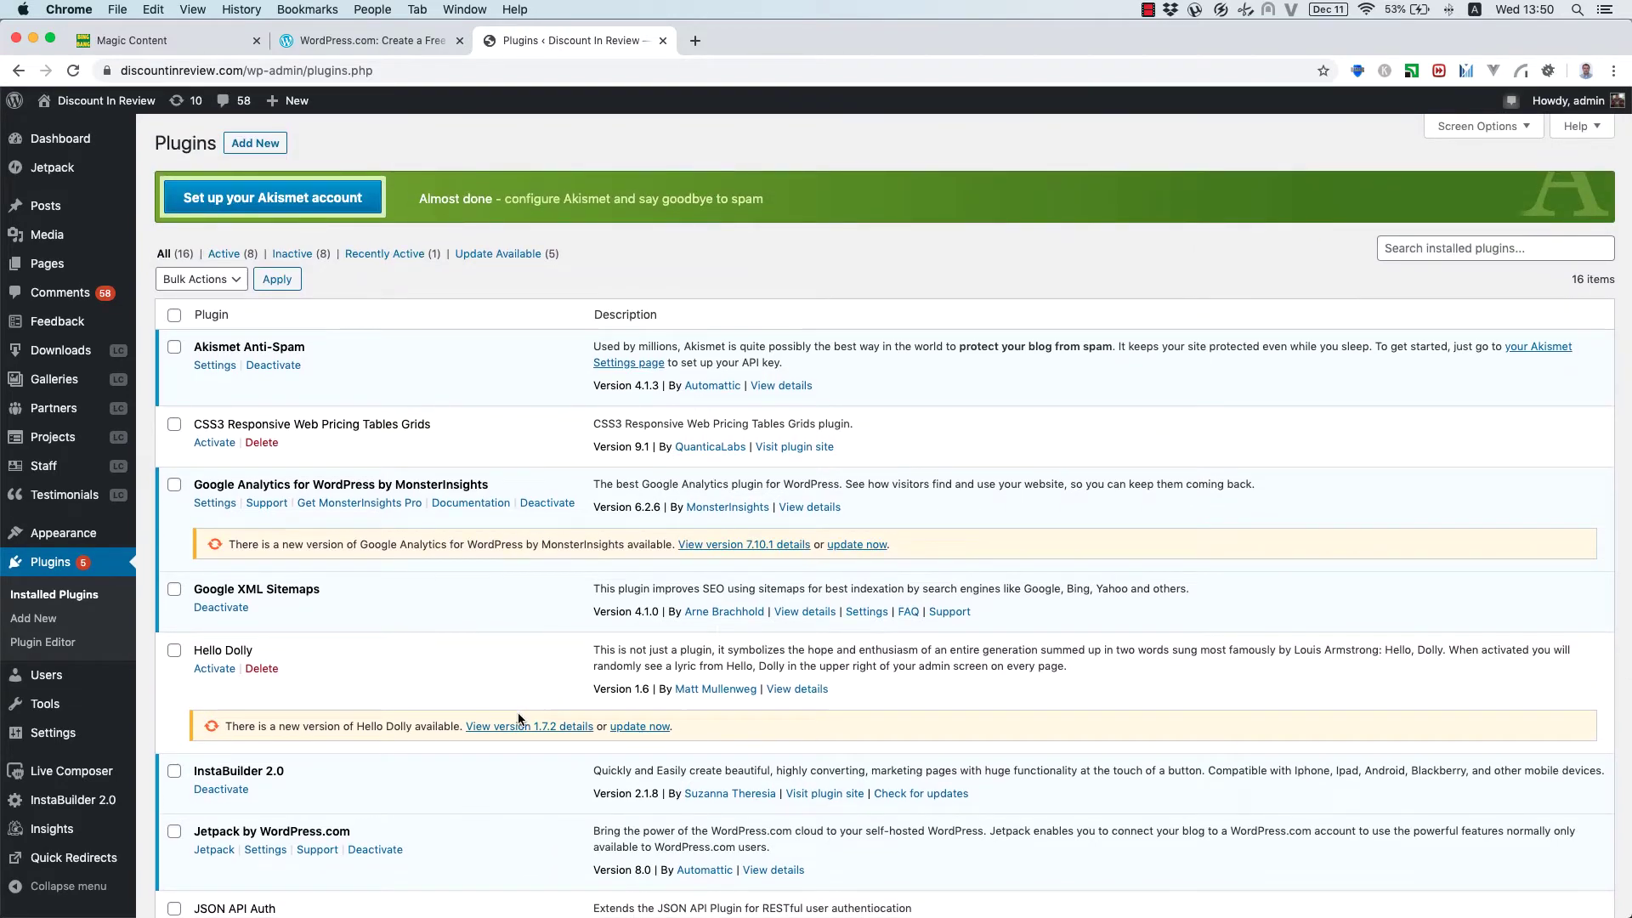
Return to the admin Dashboard showing 21 posts, 2 pages and the Jetpack prompt
click(59, 139)
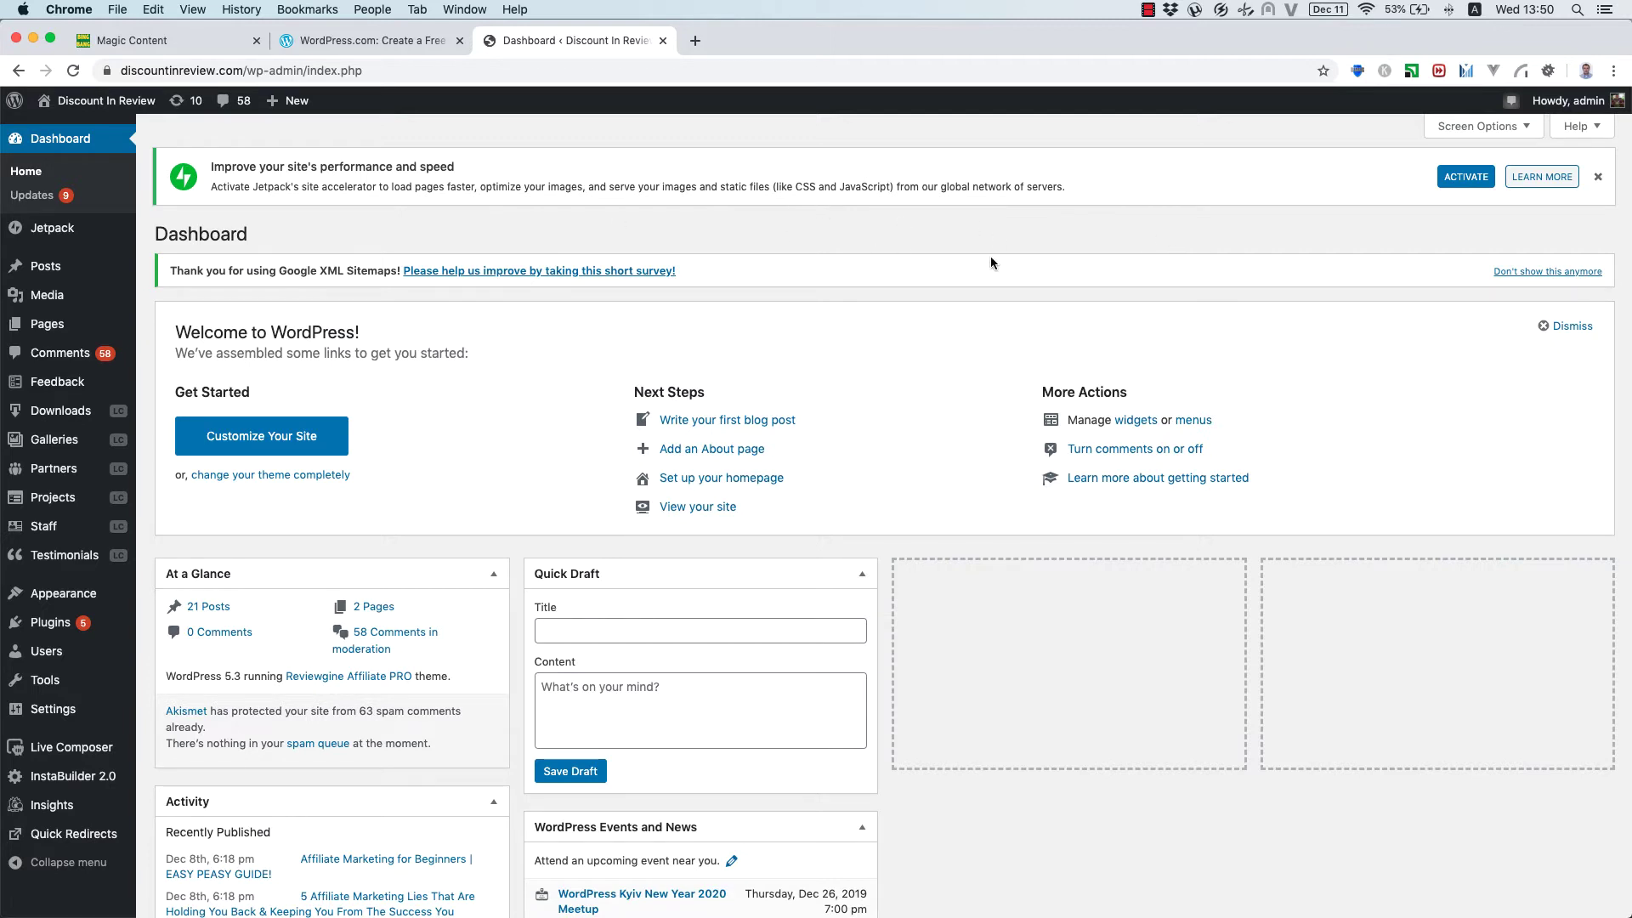
mouse_move(67, 241)
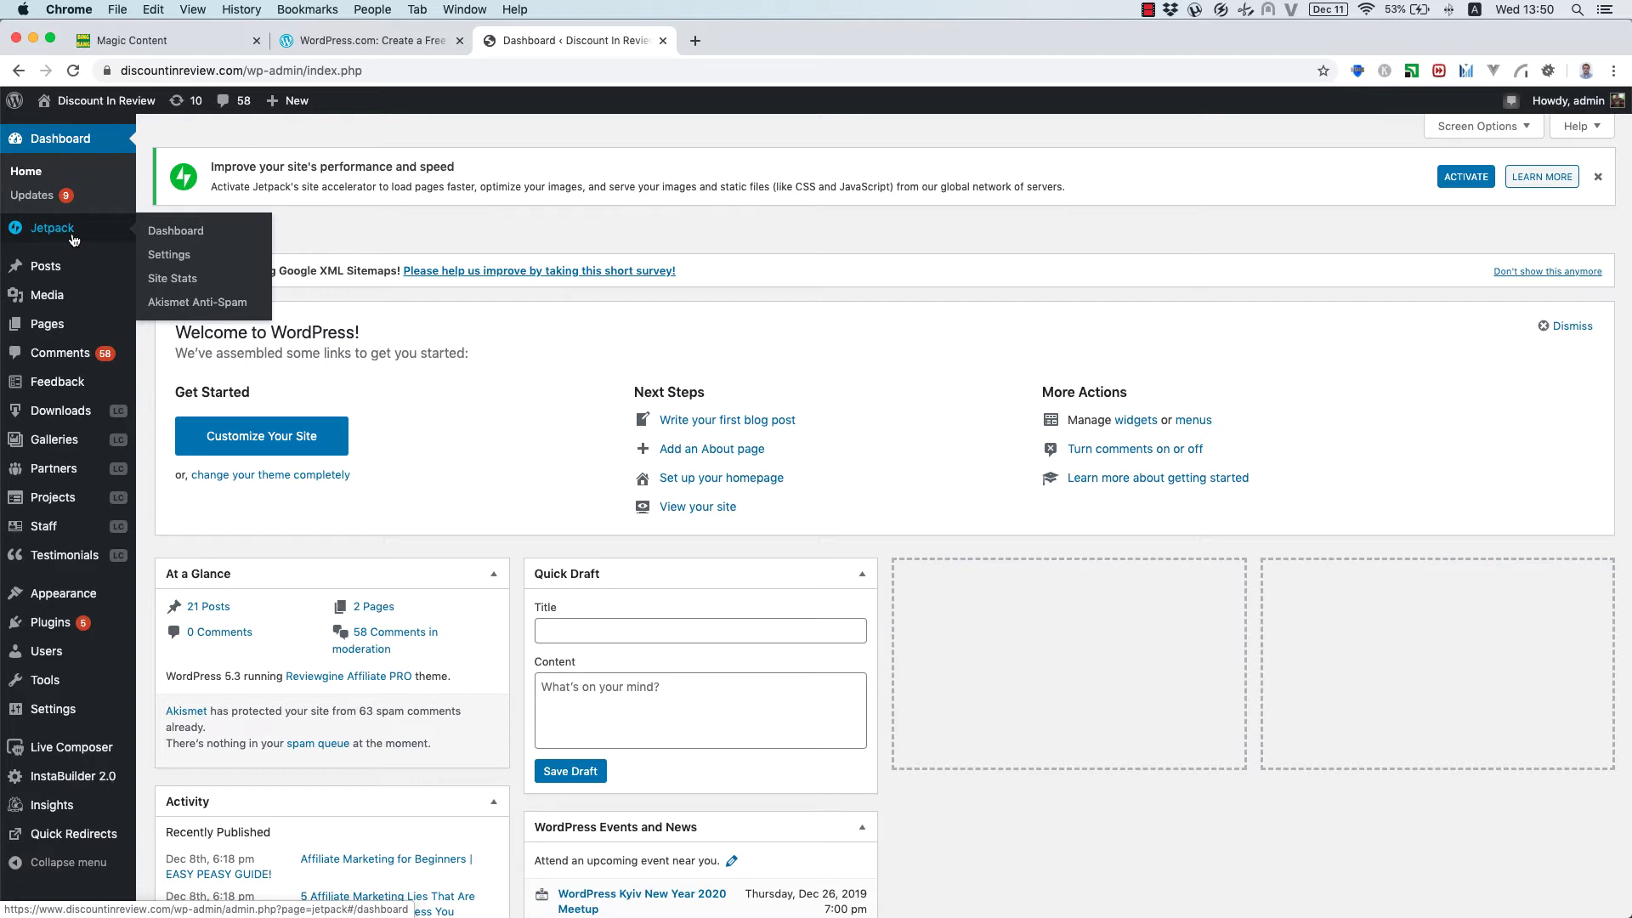
Go from the Jetpack dashboard to its Modules page listing all 42 modules
click(191, 241)
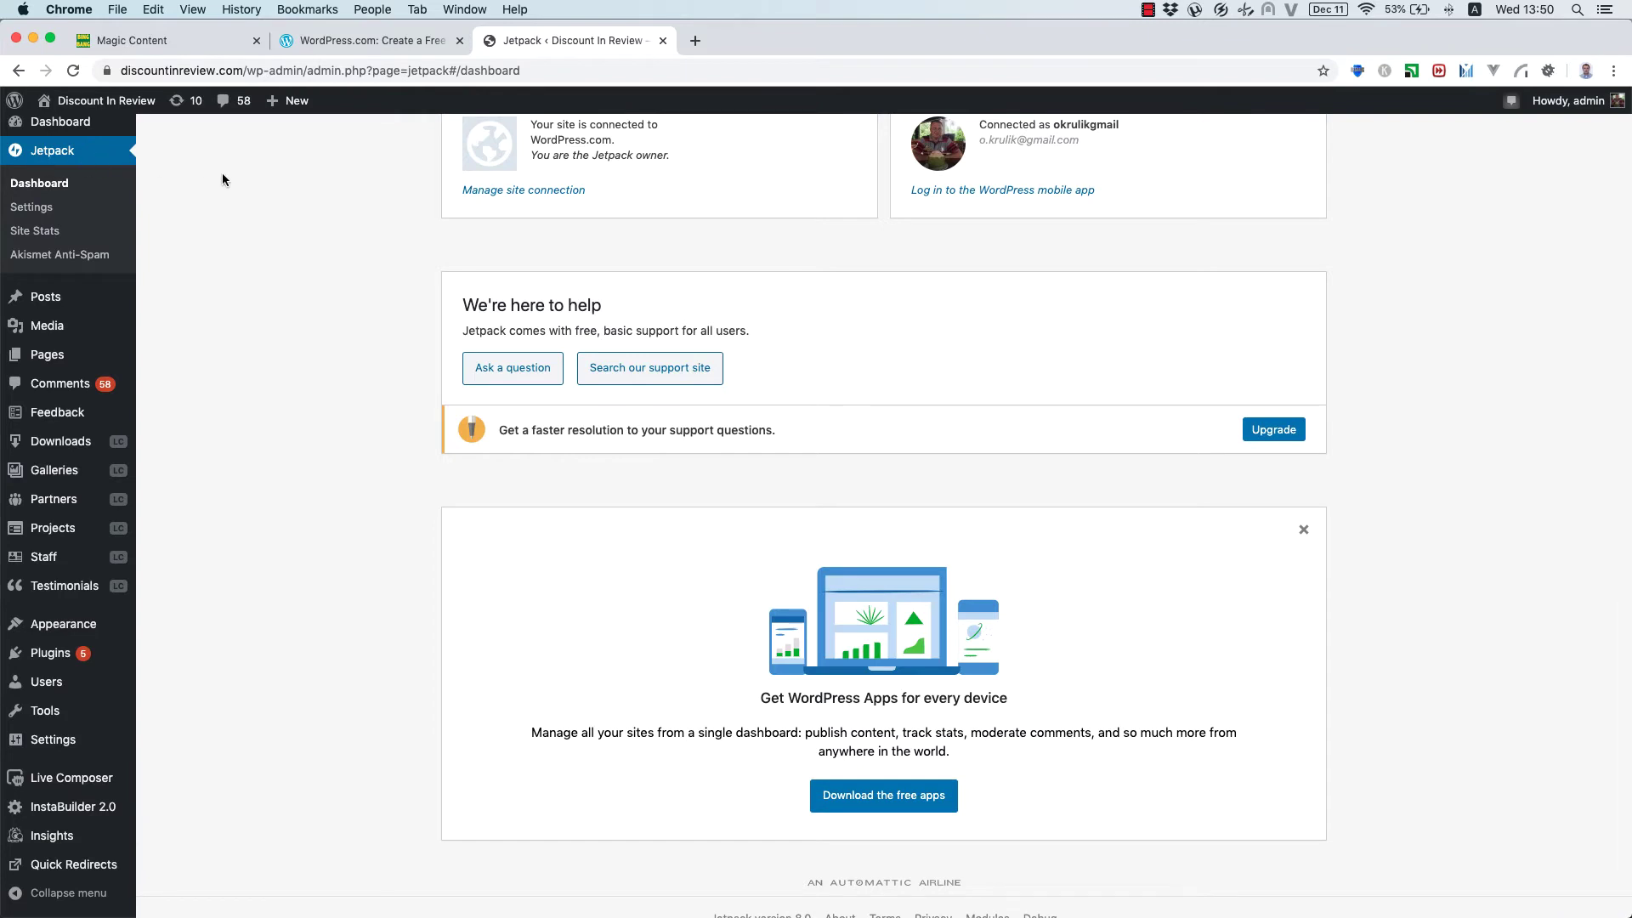
scroll(361, 284, down, 3)
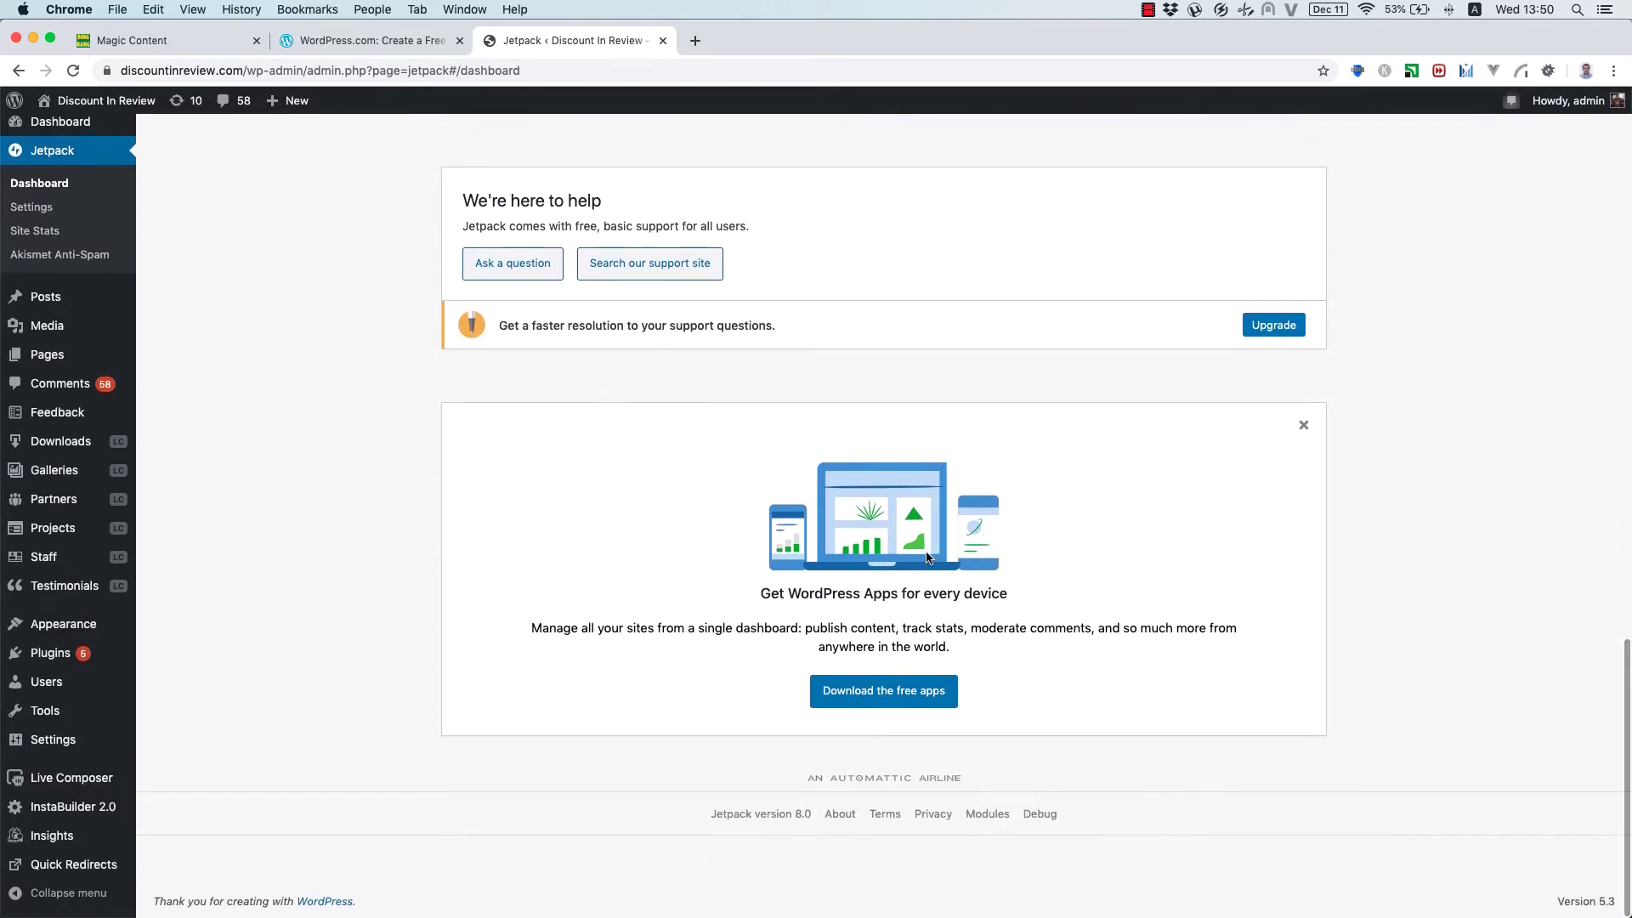
click(988, 819)
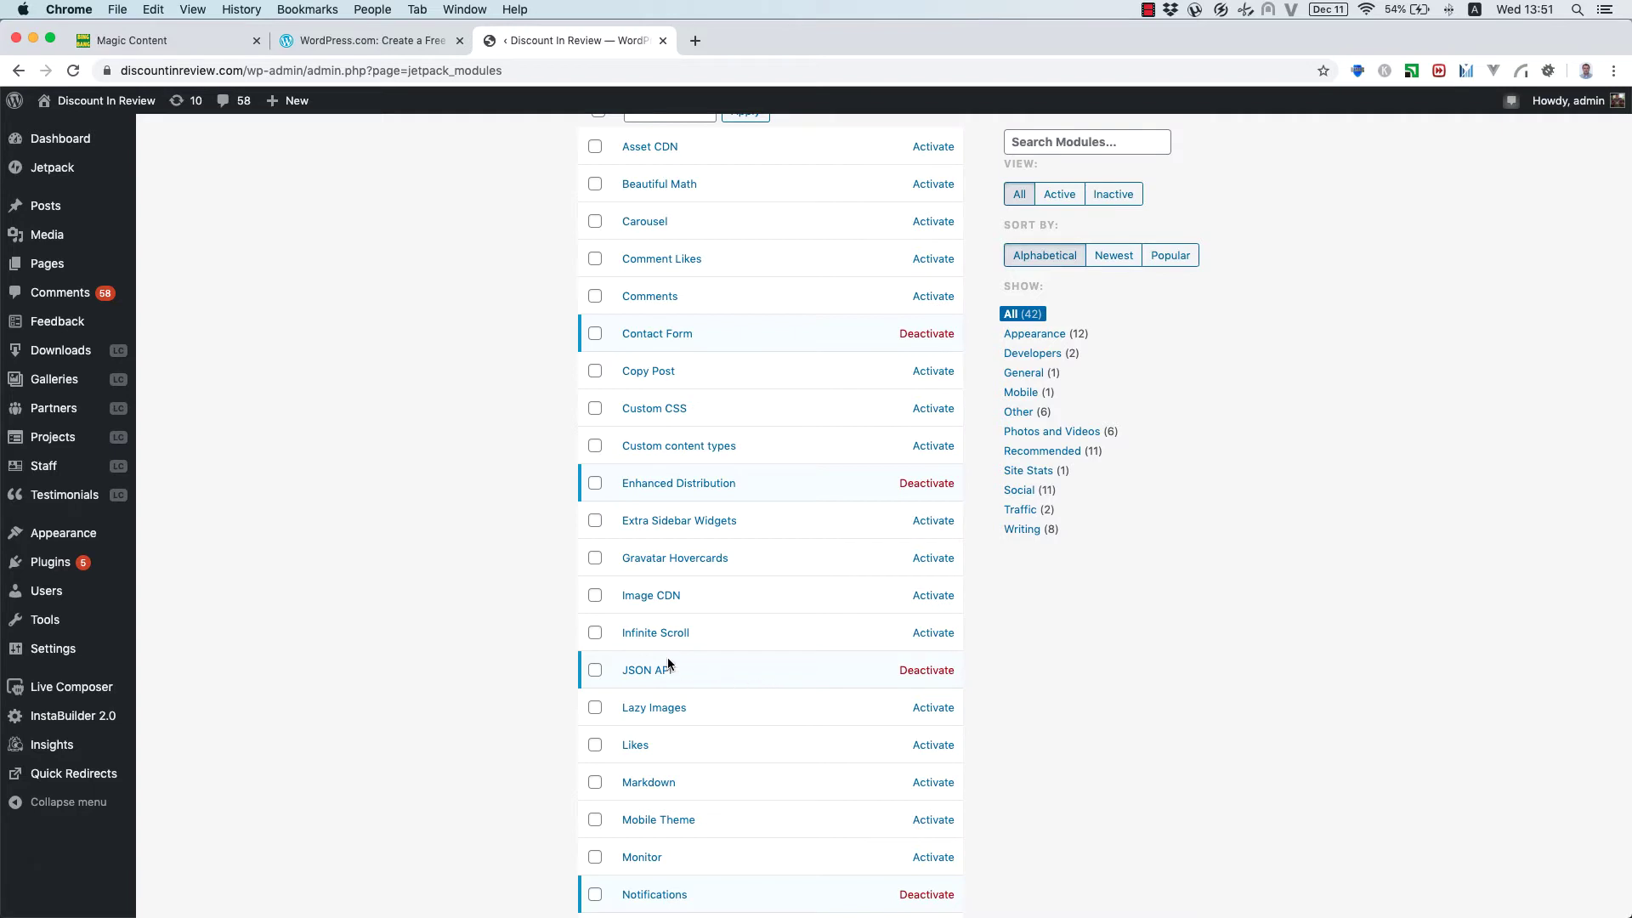
In Magic Content's My Blogs, start re-activating the blog and bring the WordPress.com login window into view
click(150, 40)
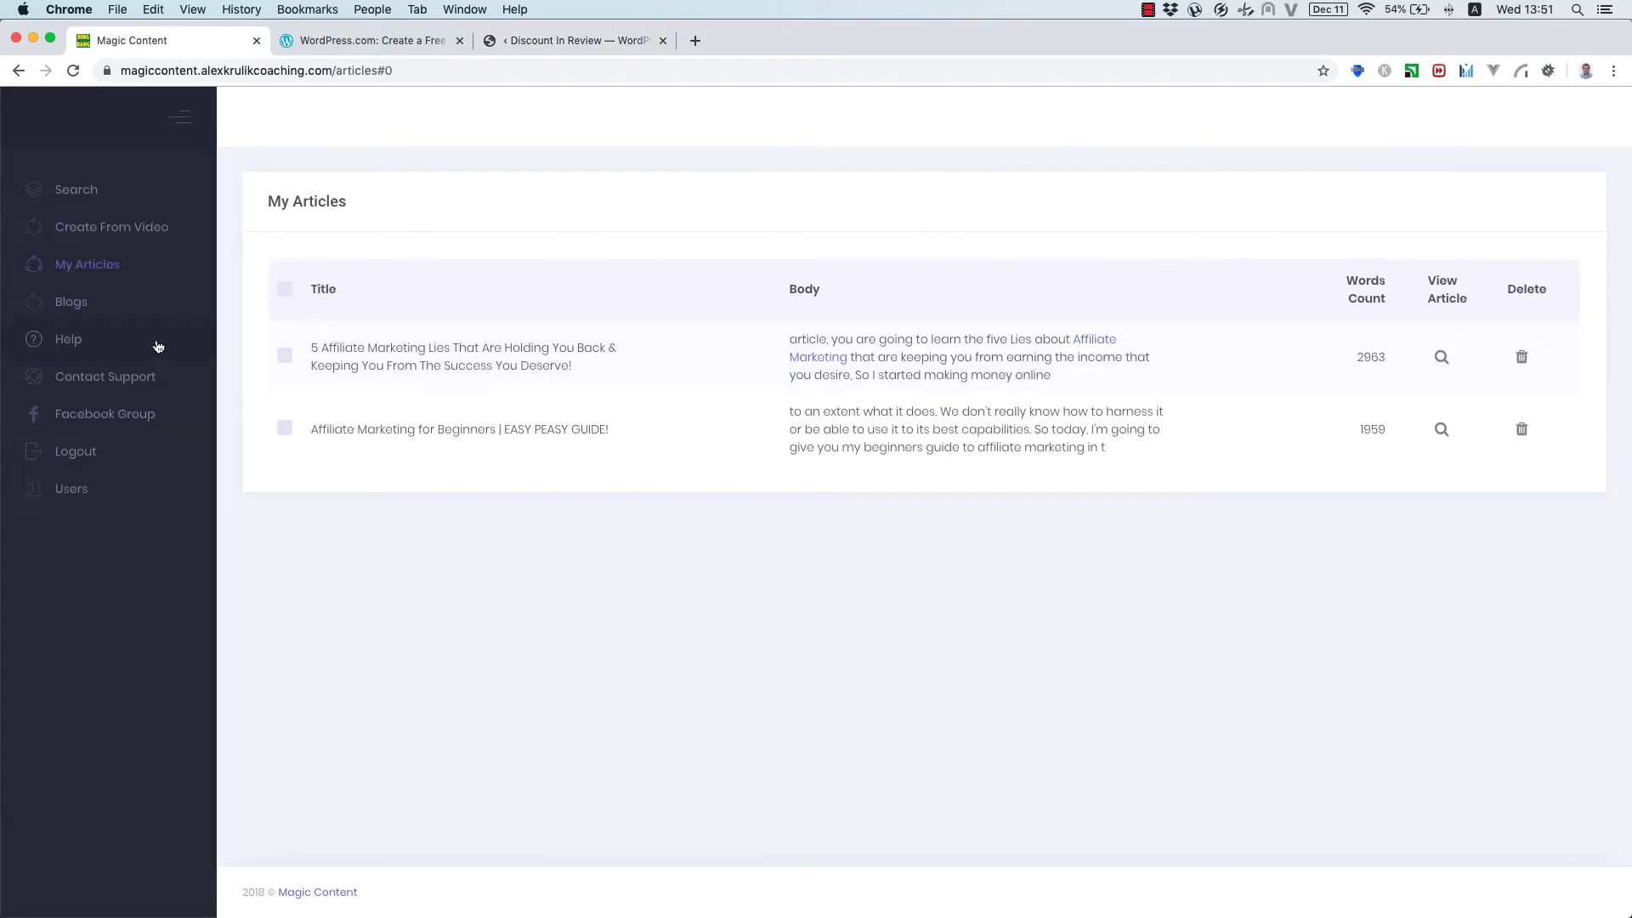
click(87, 312)
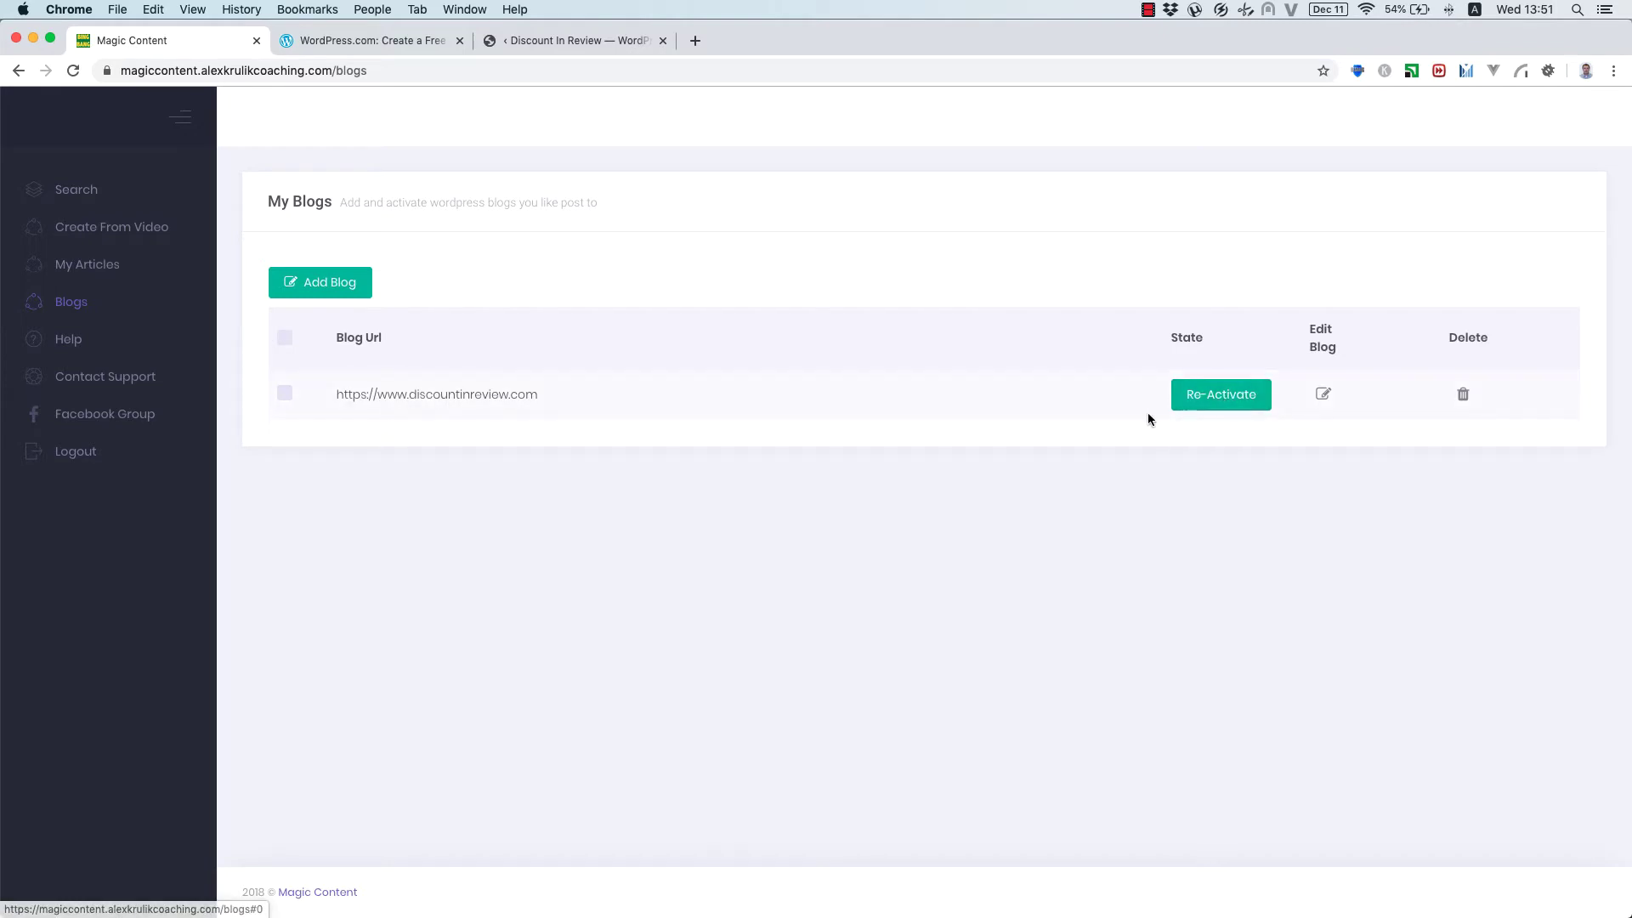
click(1199, 398)
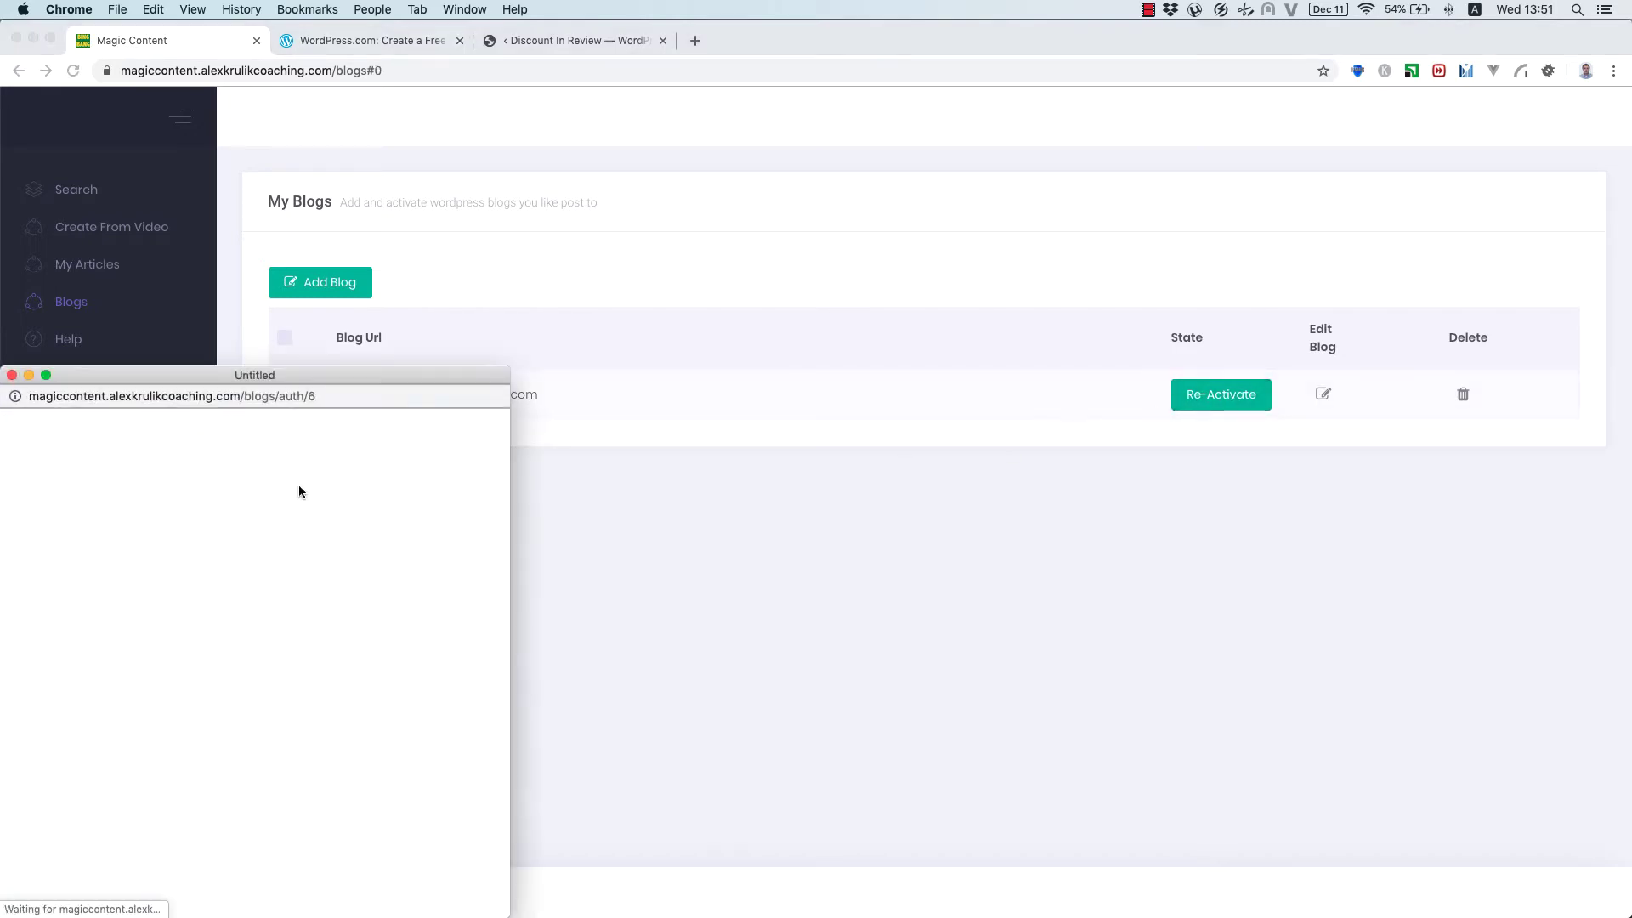
drag(229, 381, 763, 208)
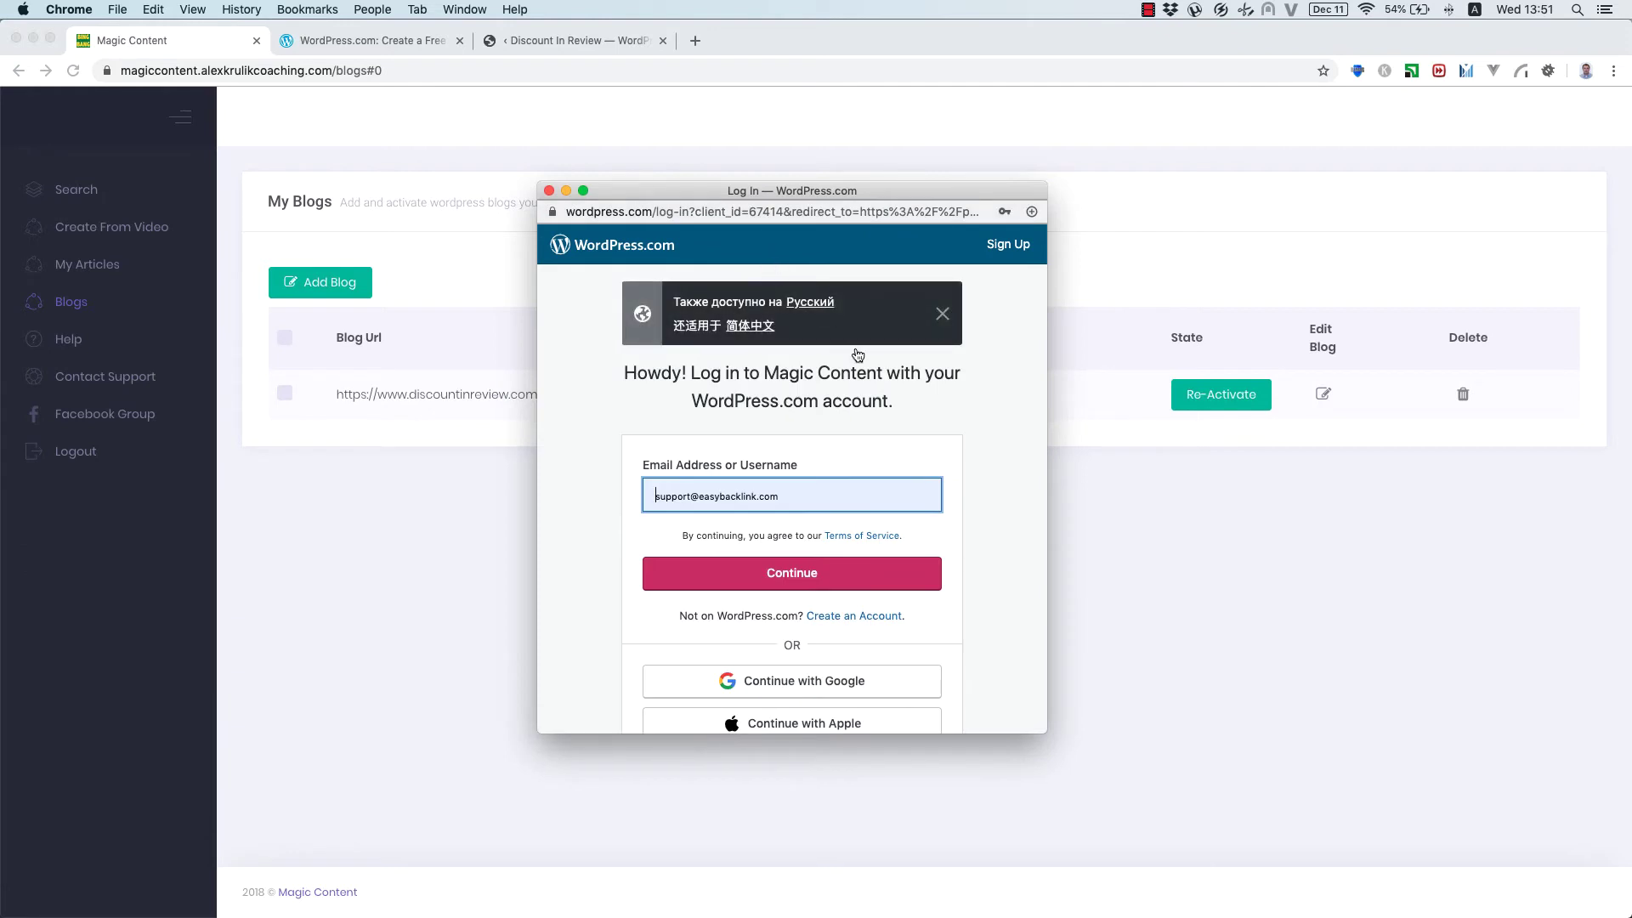
scroll(841, 452, down, 1)
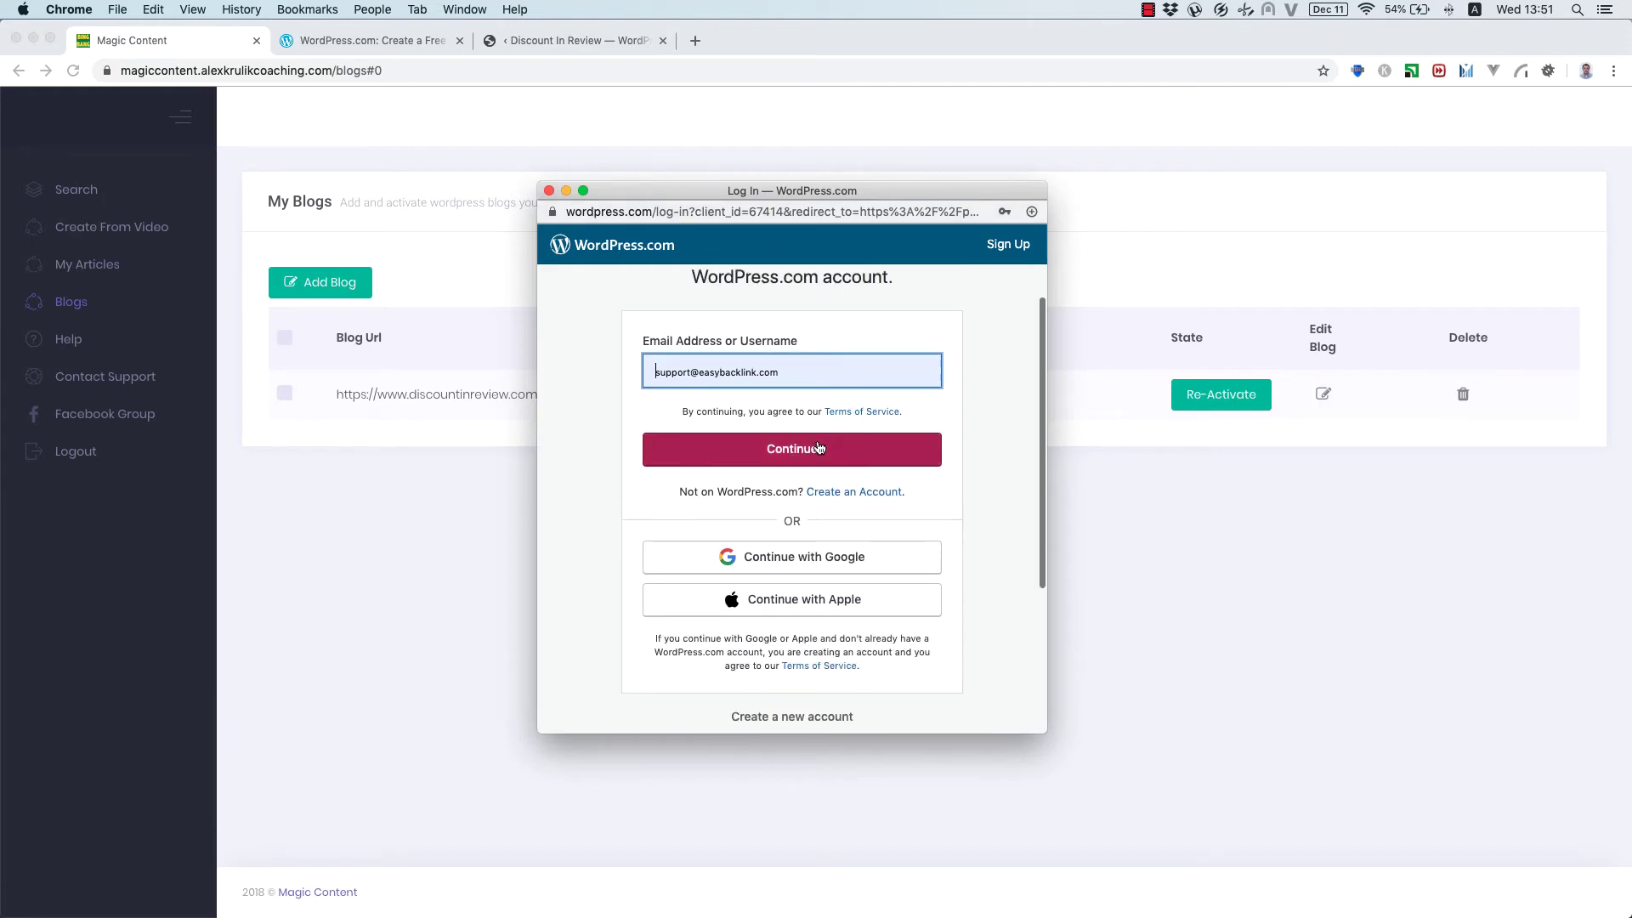
Log in with the saved WordPress.com account, approve Magic Content's access, and go to the WordPress.com tab
click(810, 370)
click(794, 568)
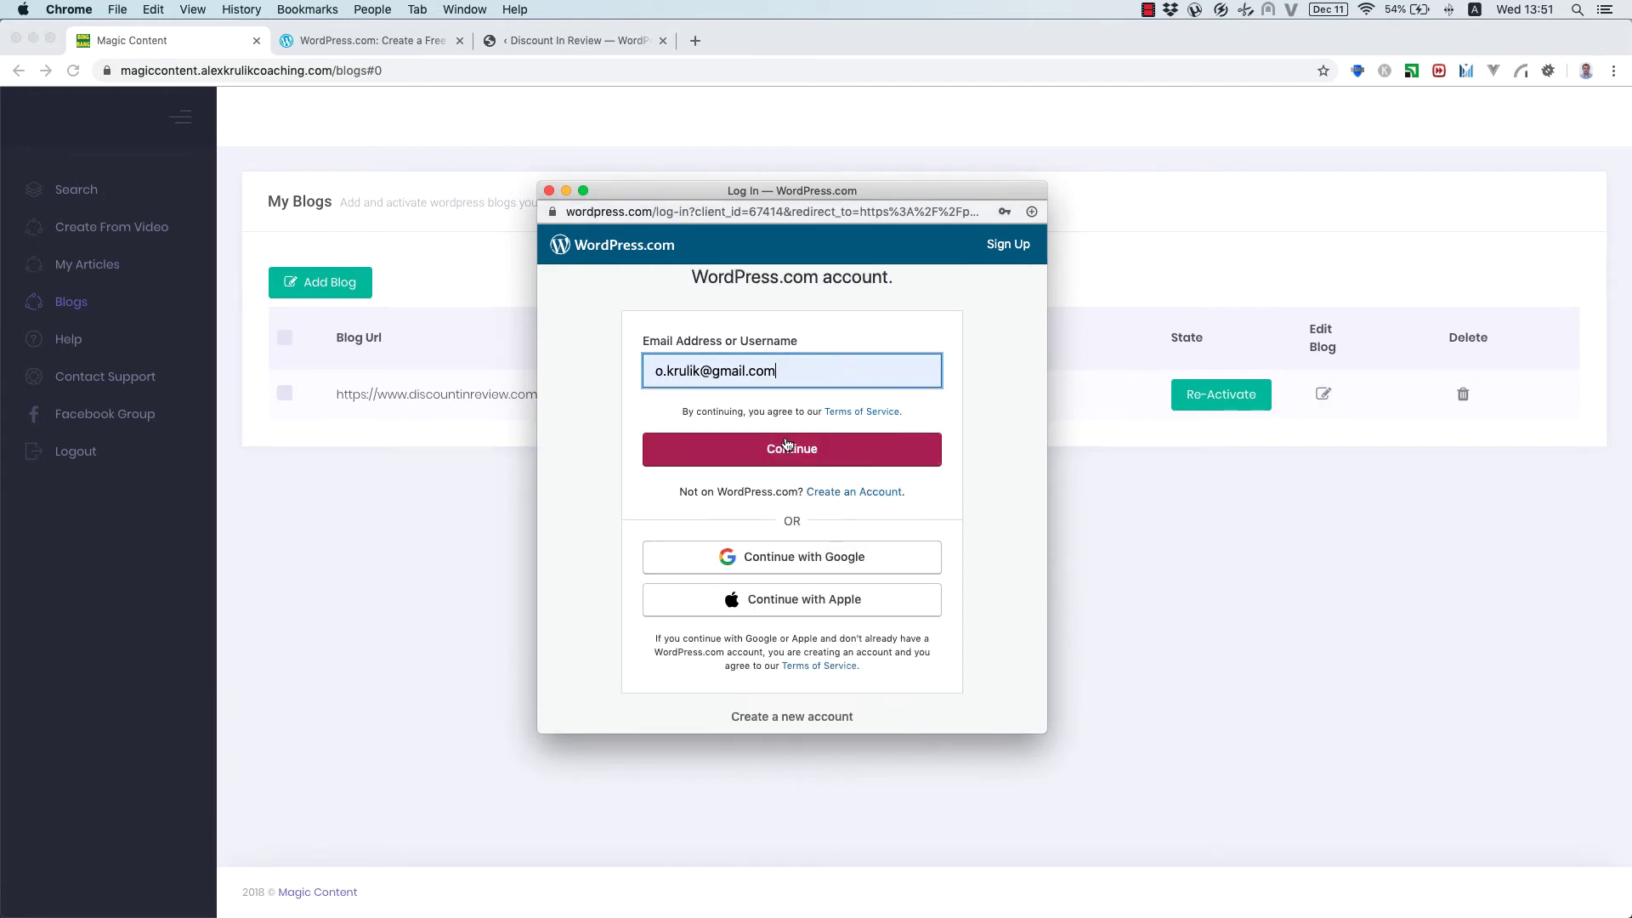
click(792, 522)
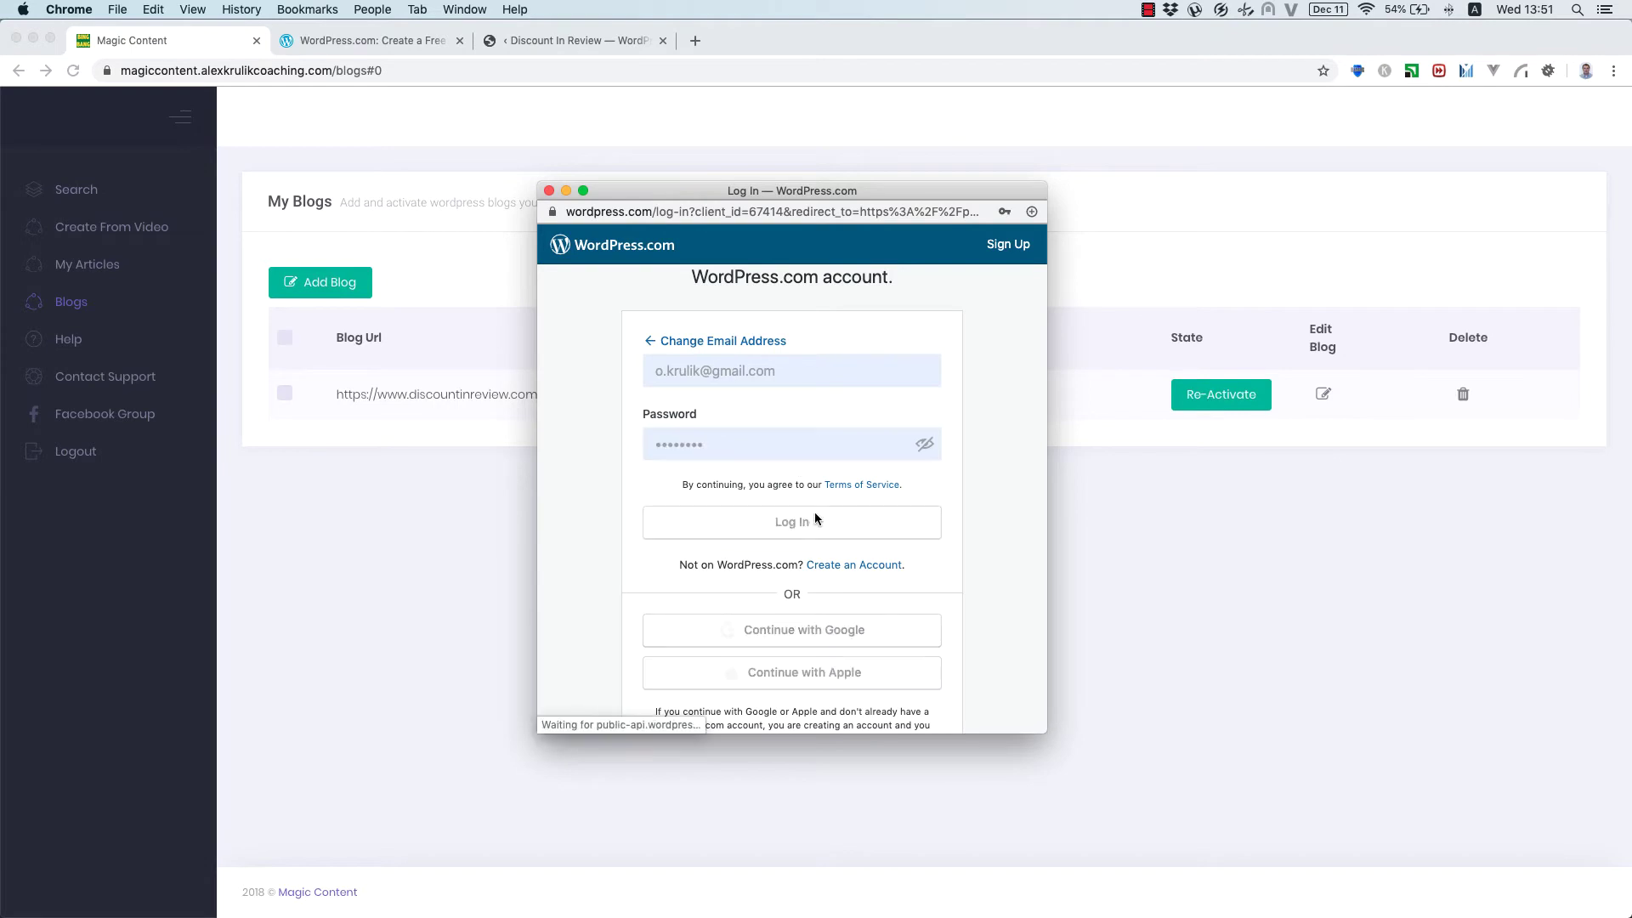
click(880, 646)
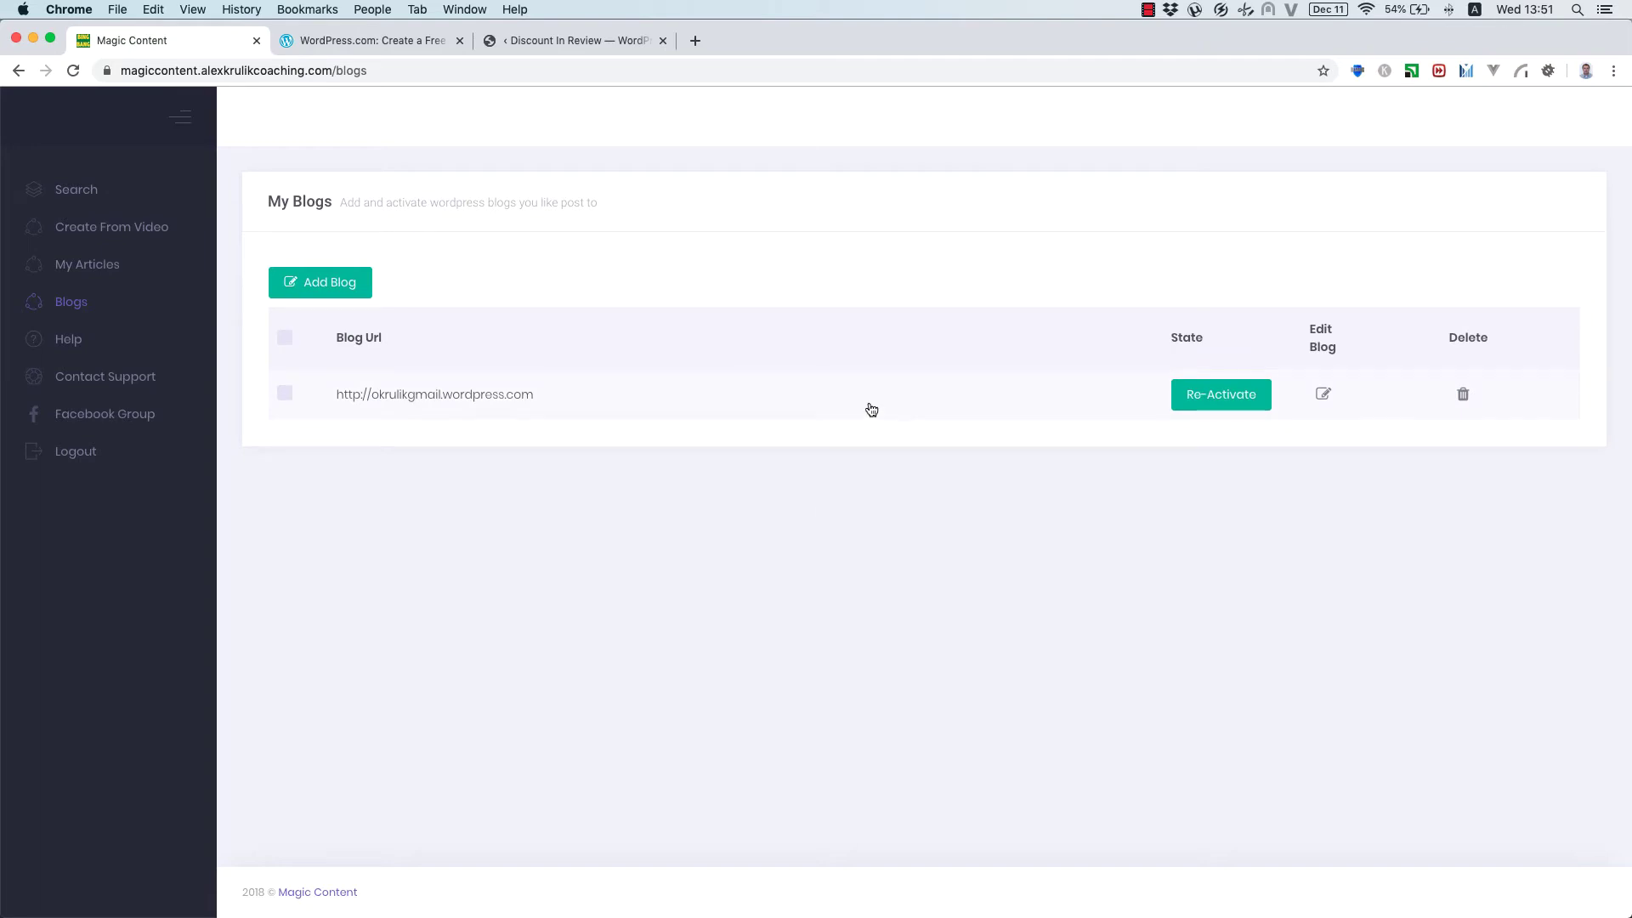
click(367, 41)
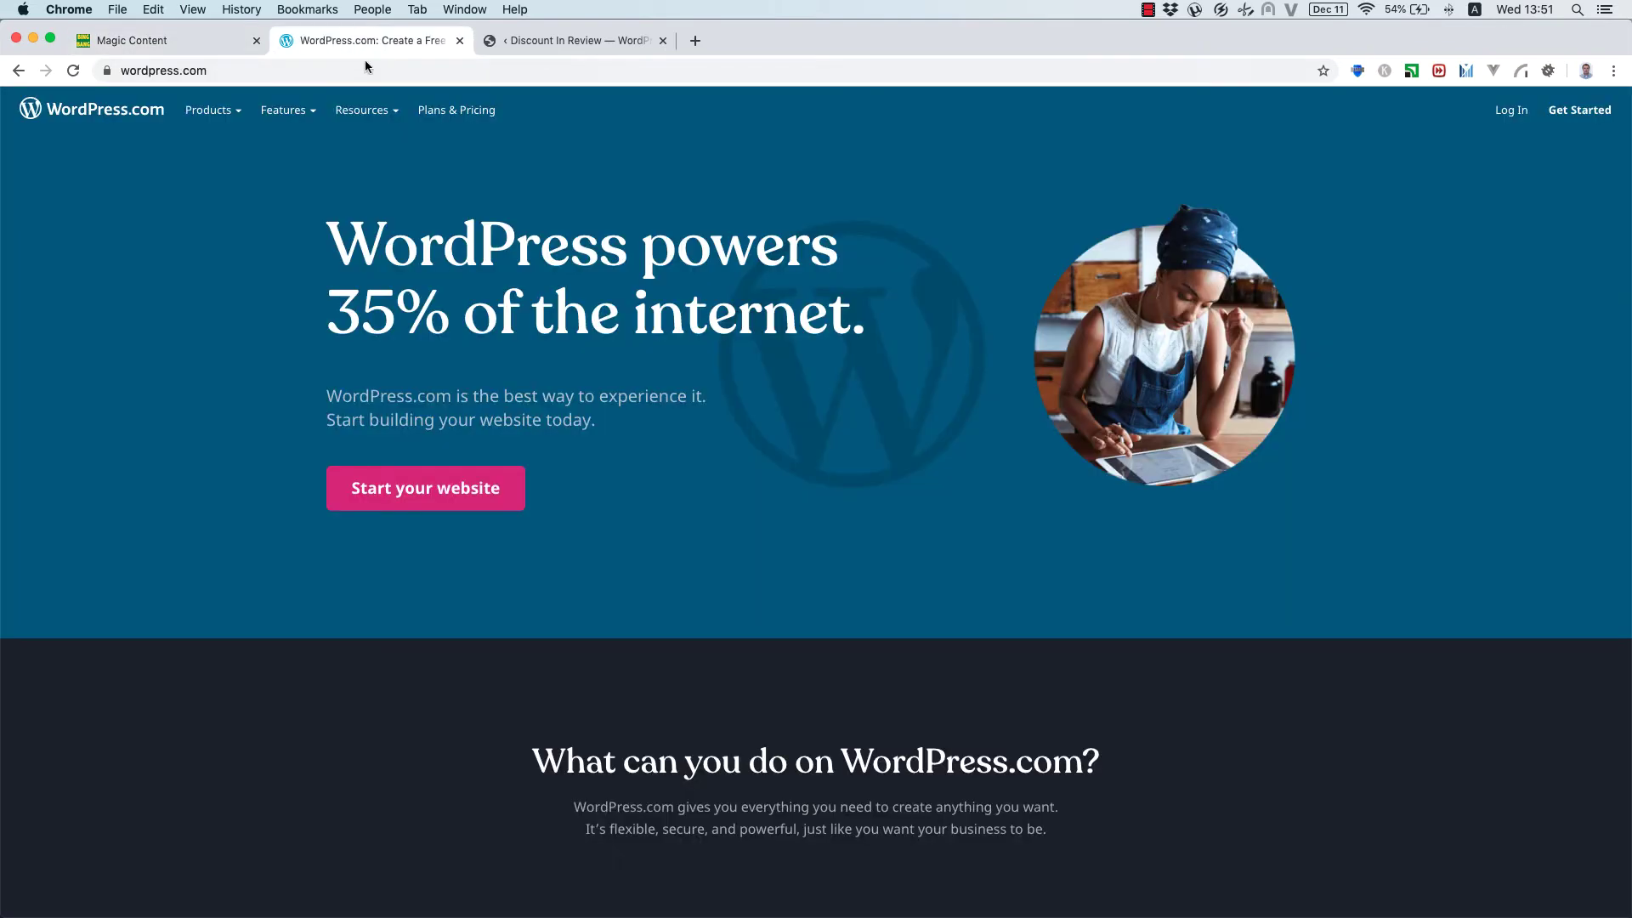
Log in to WordPress.com with the saved account email and password
click(1506, 121)
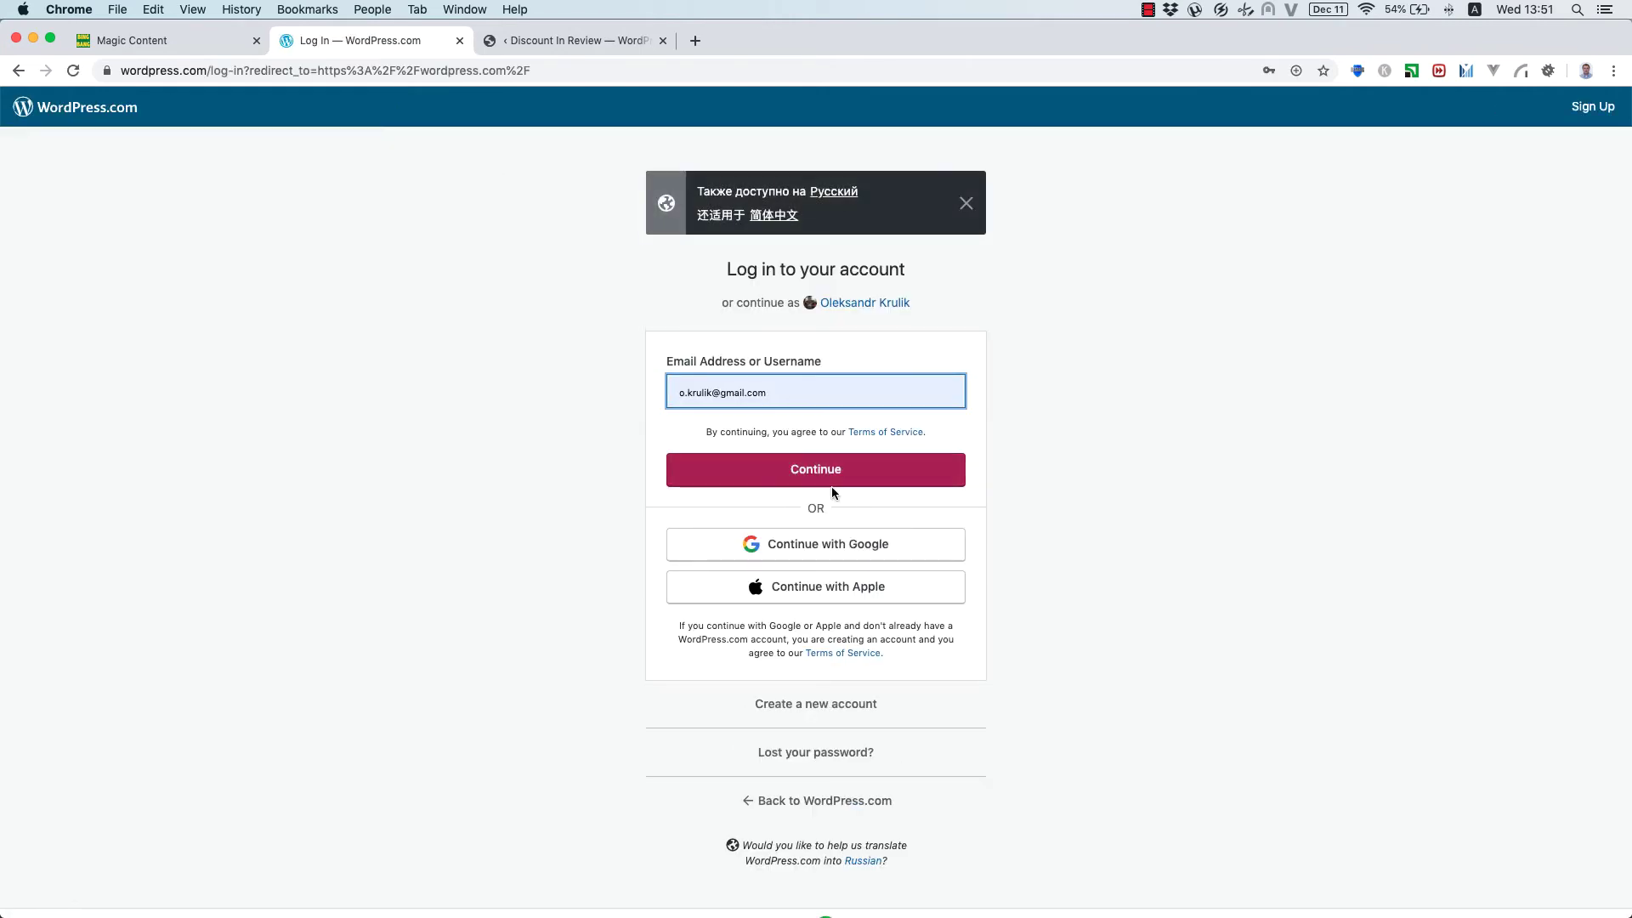
click(815, 478)
click(821, 544)
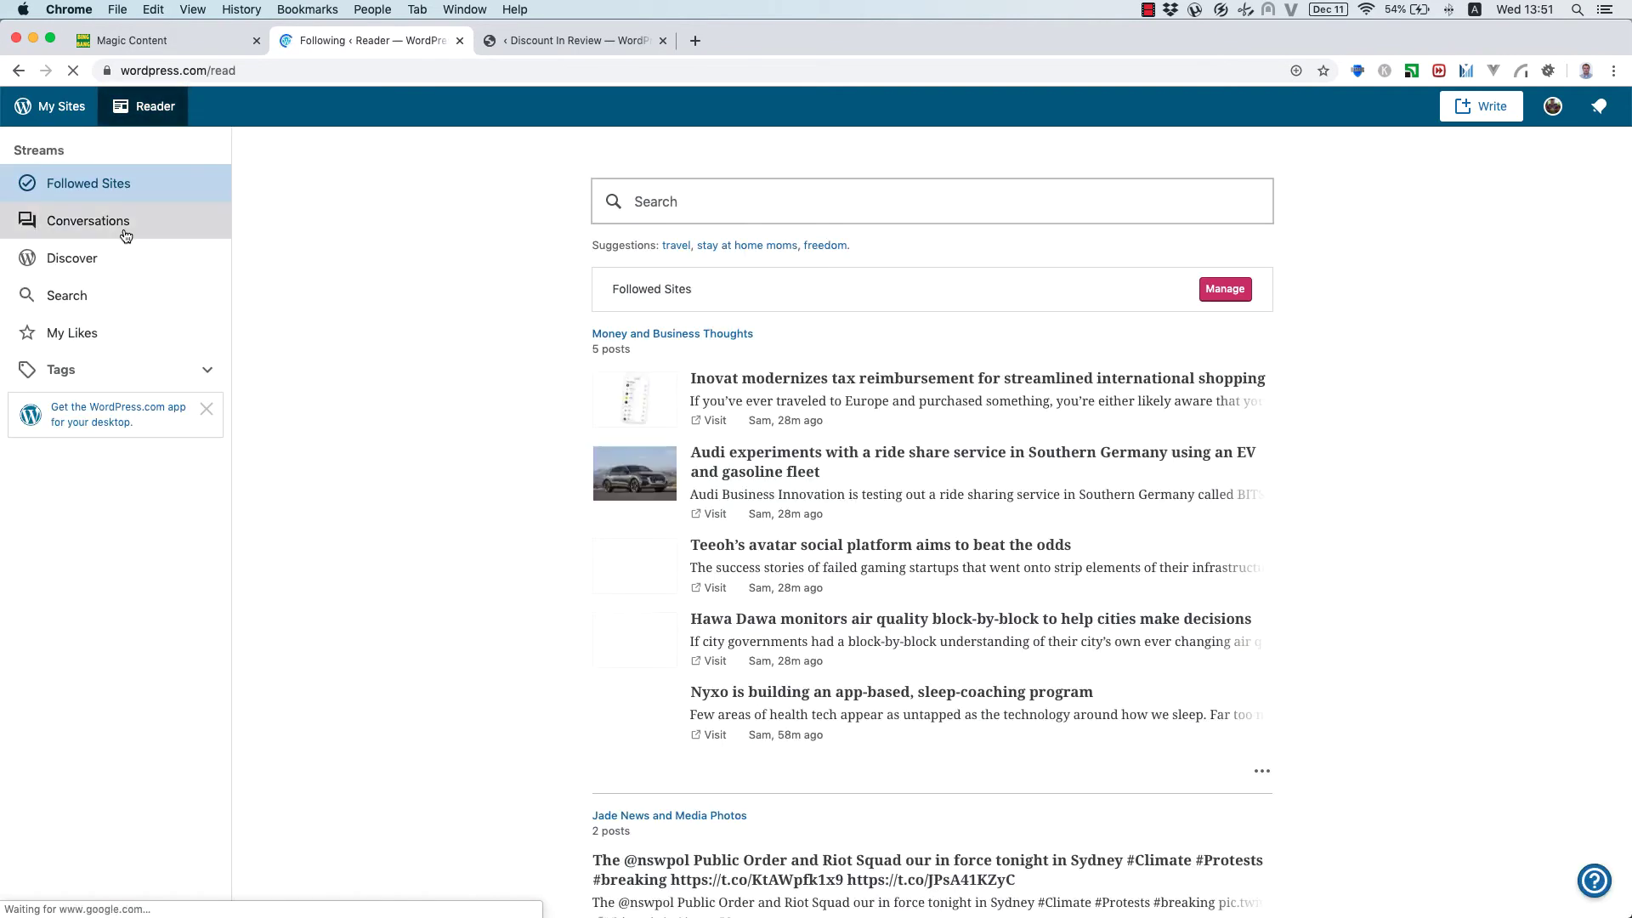
Log out of WordPress.com from the My Profile page
click(119, 40)
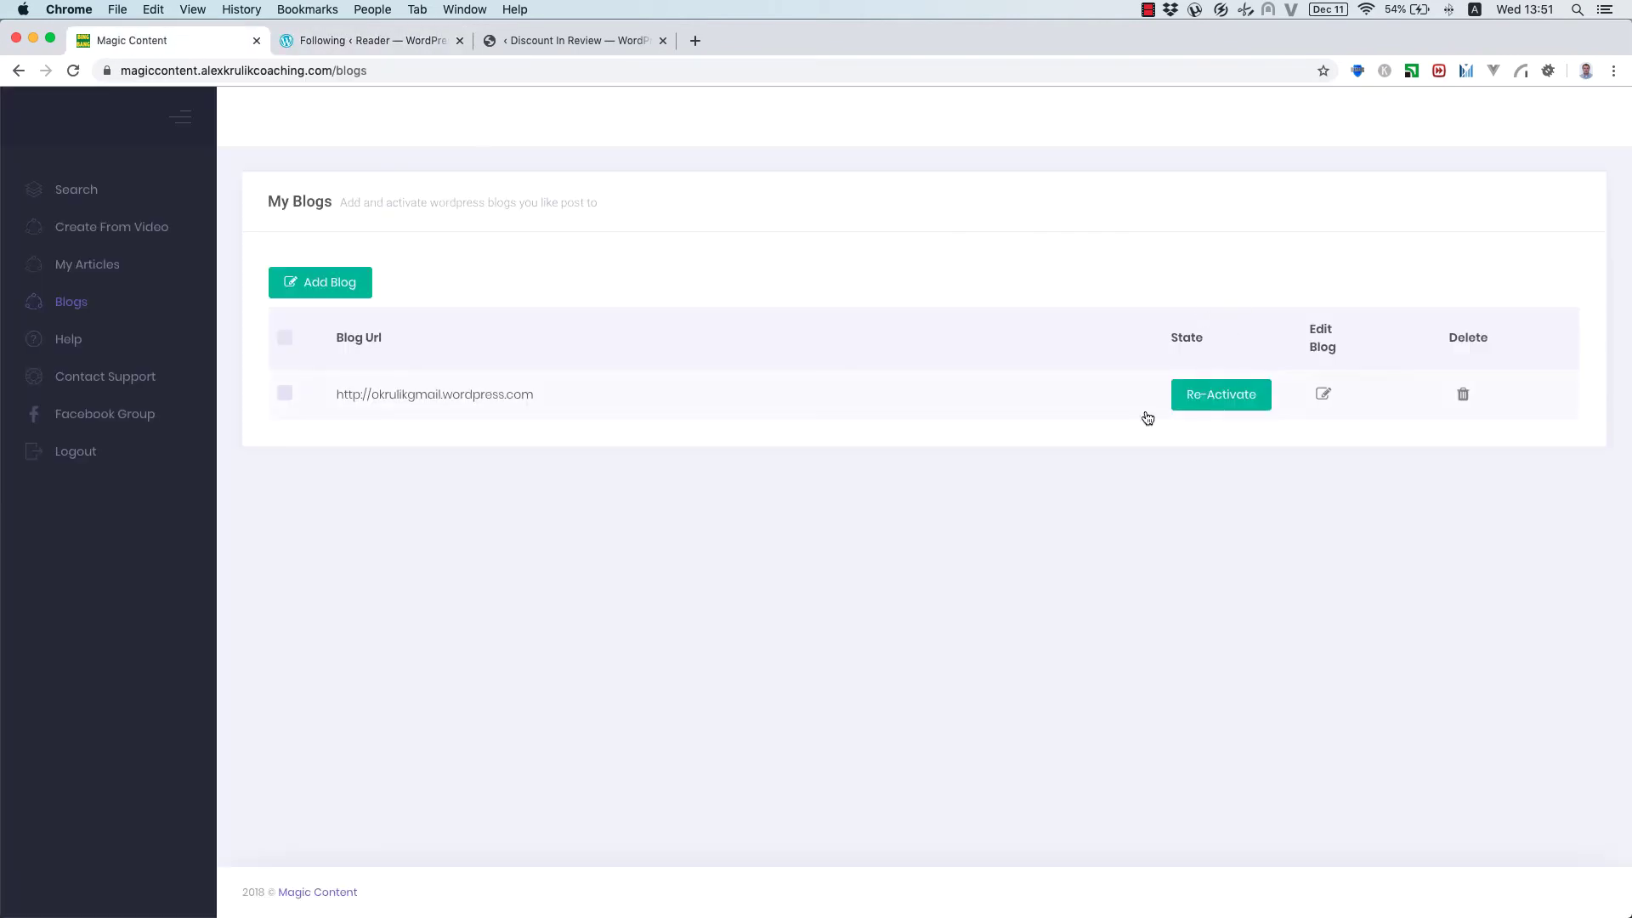
click(364, 44)
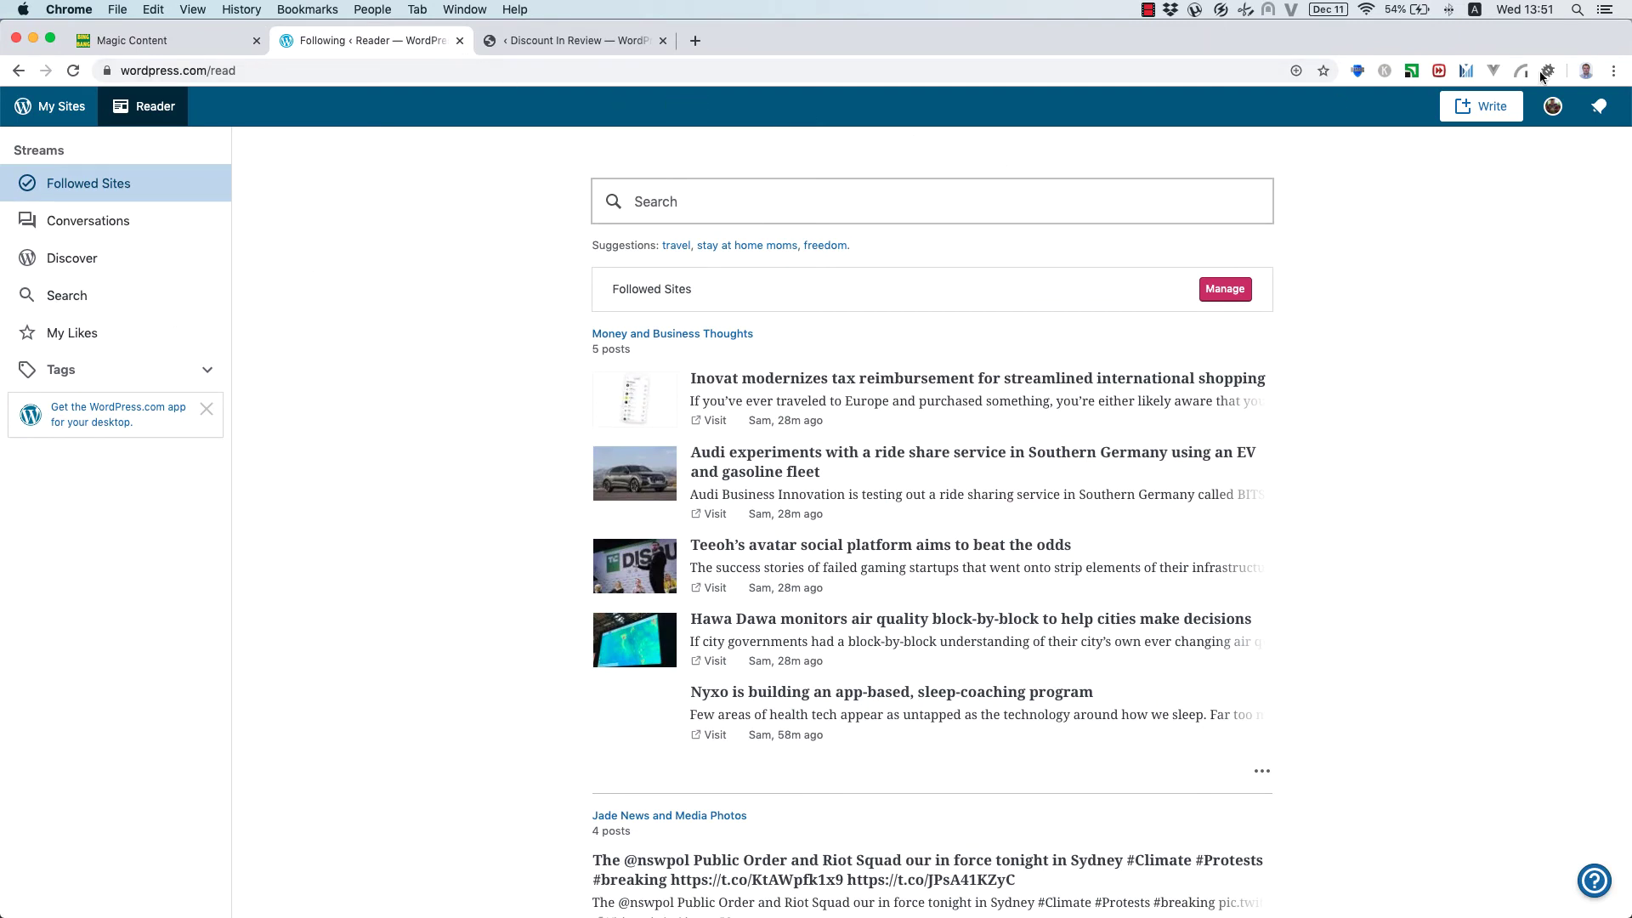
click(1549, 109)
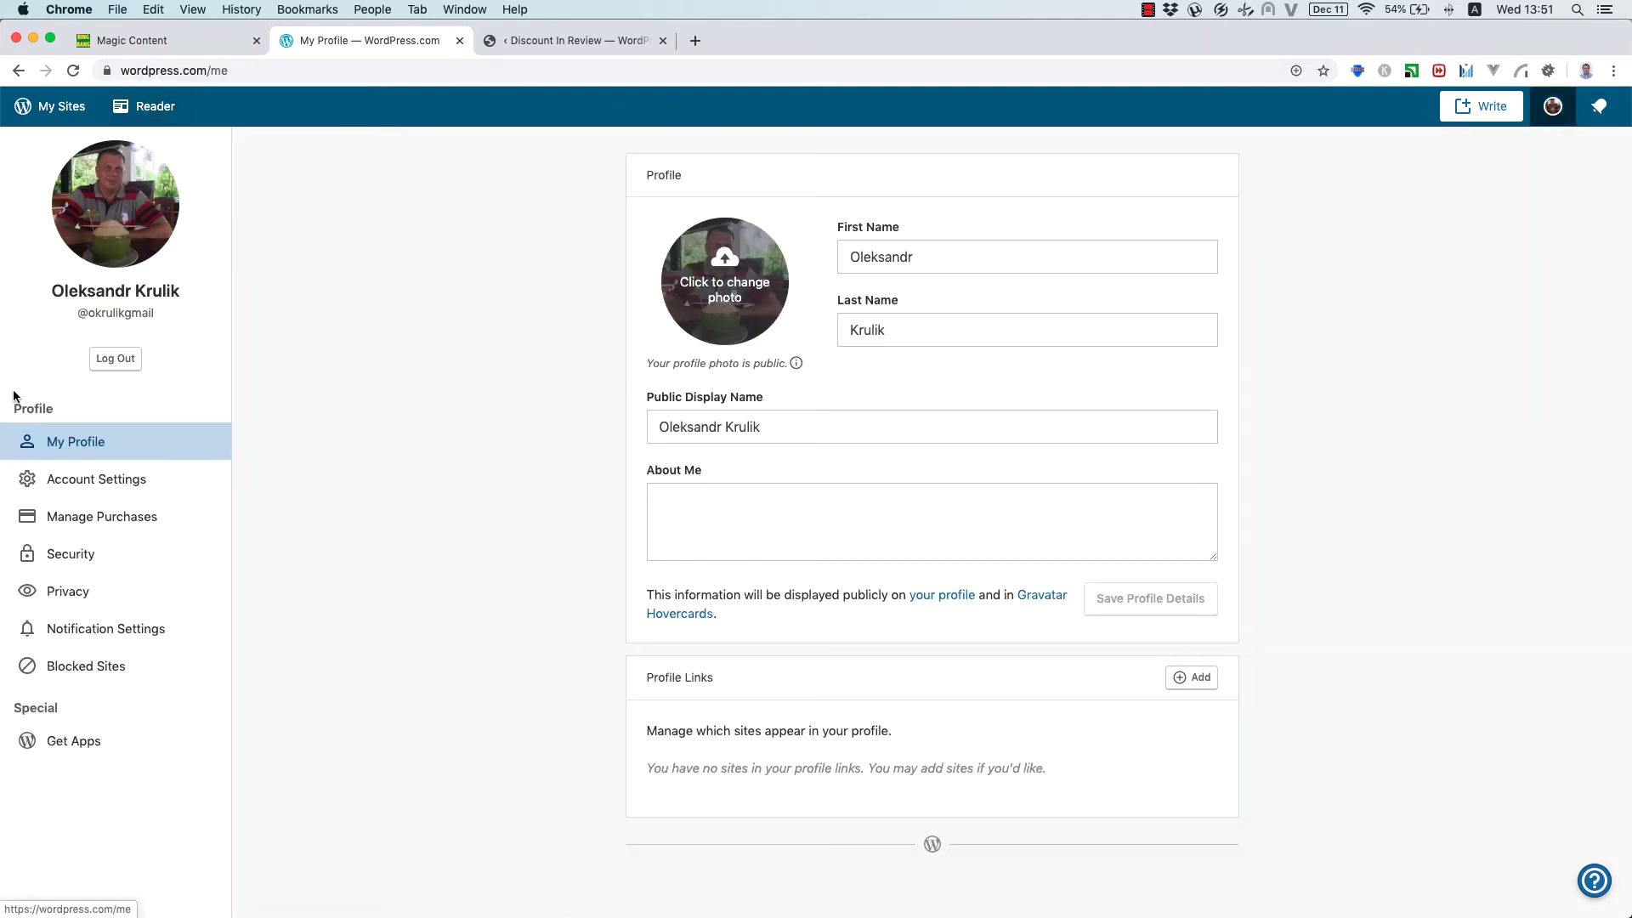
click(115, 358)
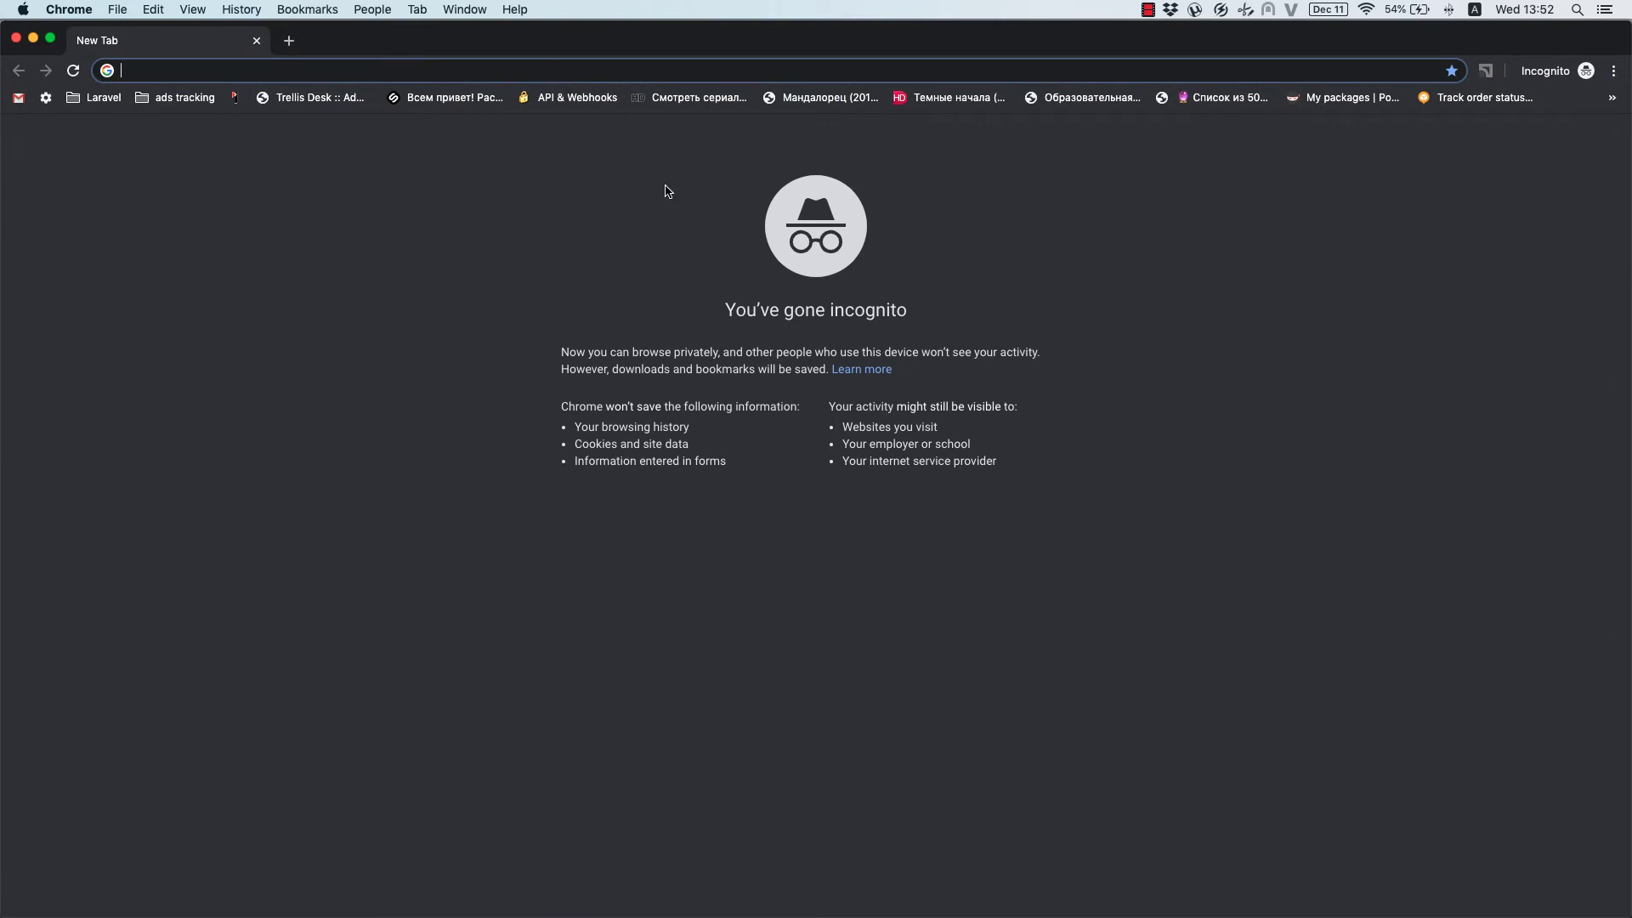
In the incognito window, load the discountinreview.com/wp-admin dashboard
text(discountinreview.com)
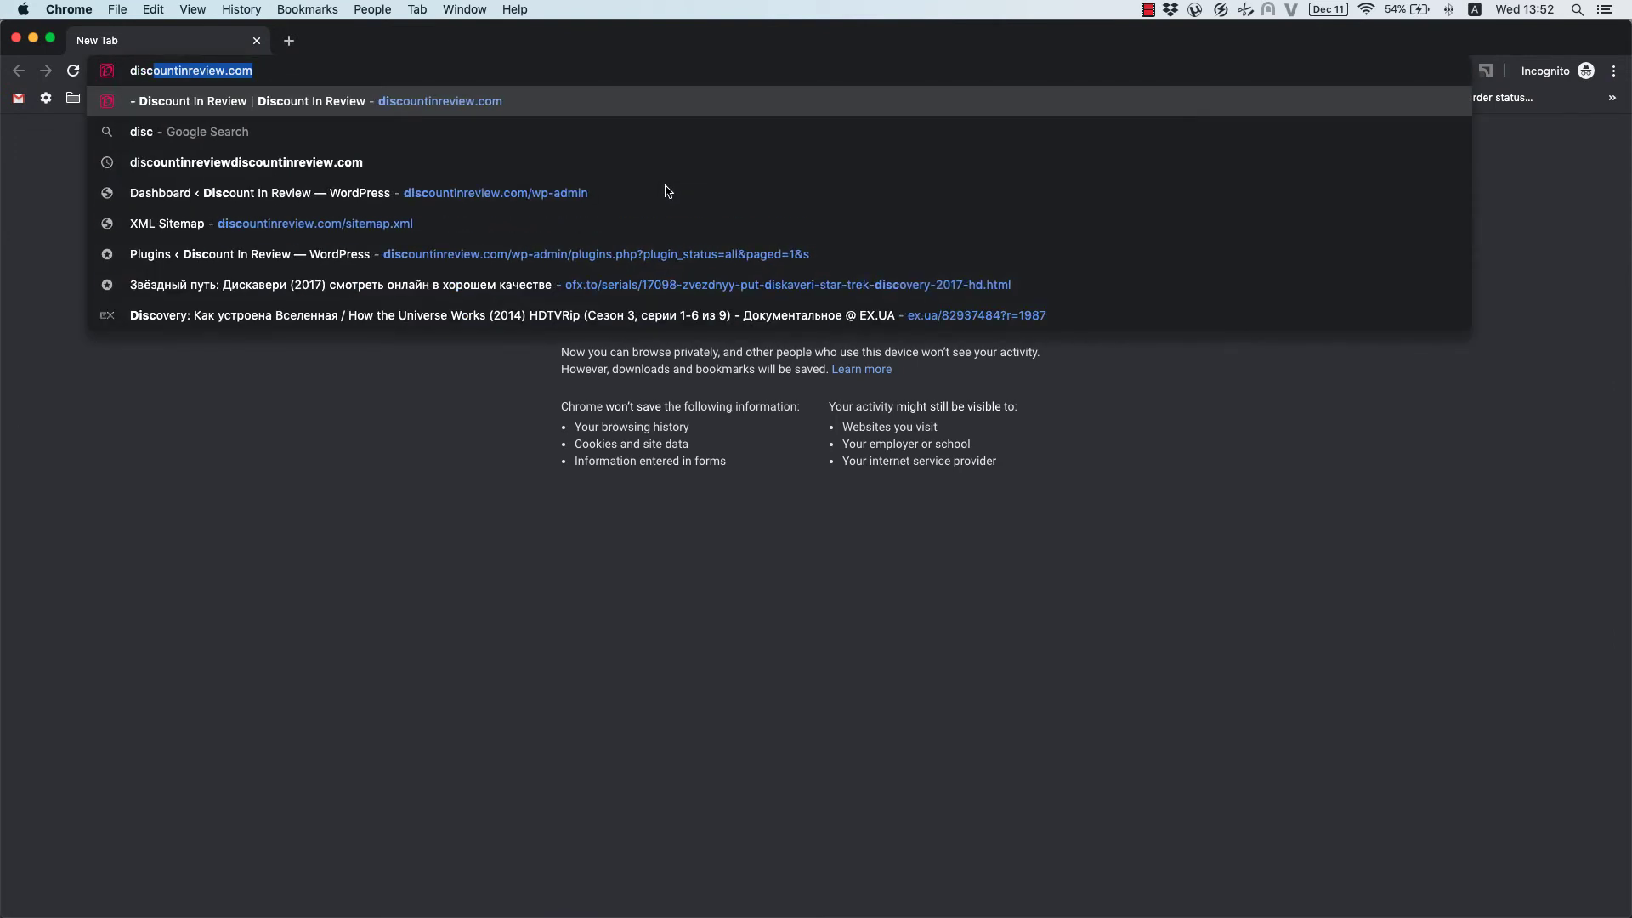
key(Down)
key(Down)
key(Down)
key(Return)
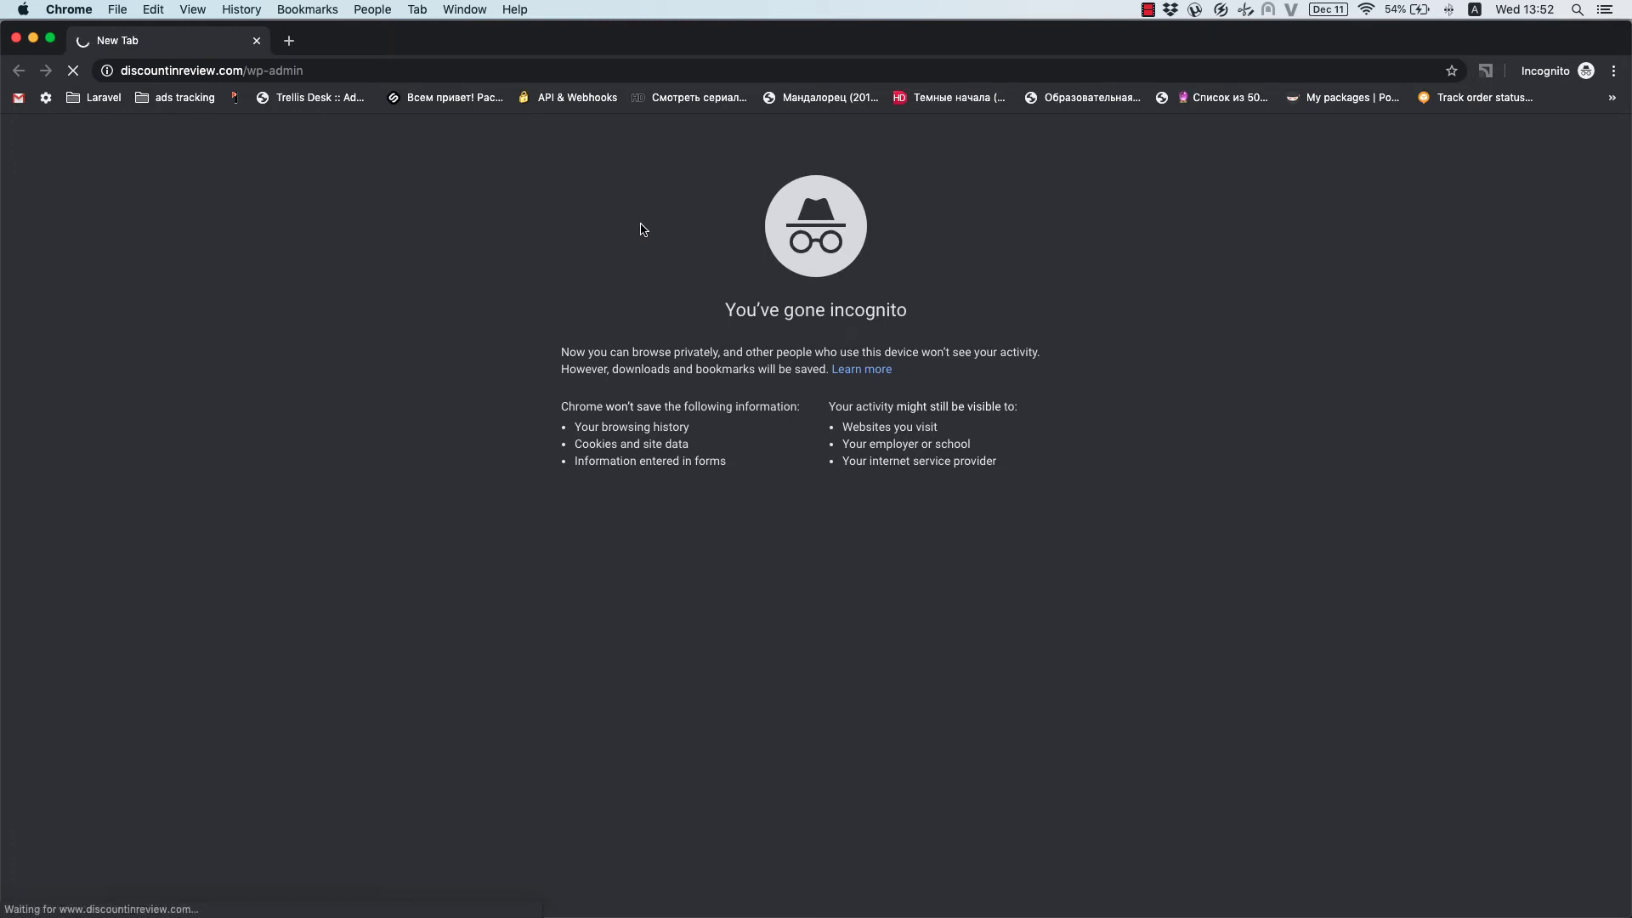
In a new tab, go to magiccontent.alexkrulikcoaching.com
key(super+t)
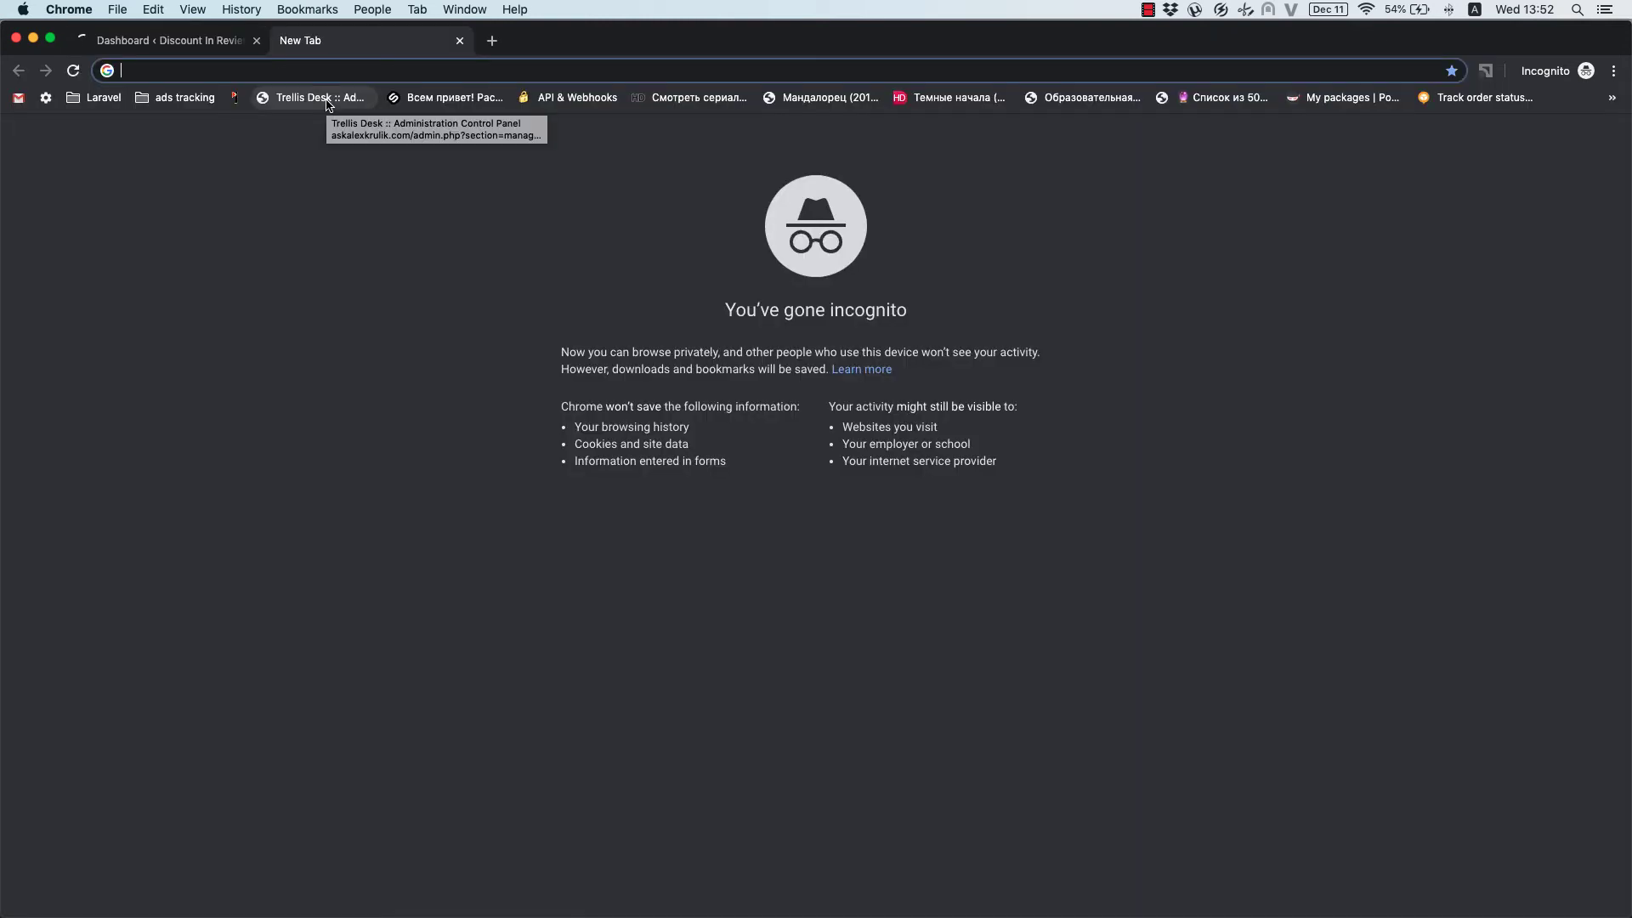
text(magiccontent.alexkrulikcoaching.com)
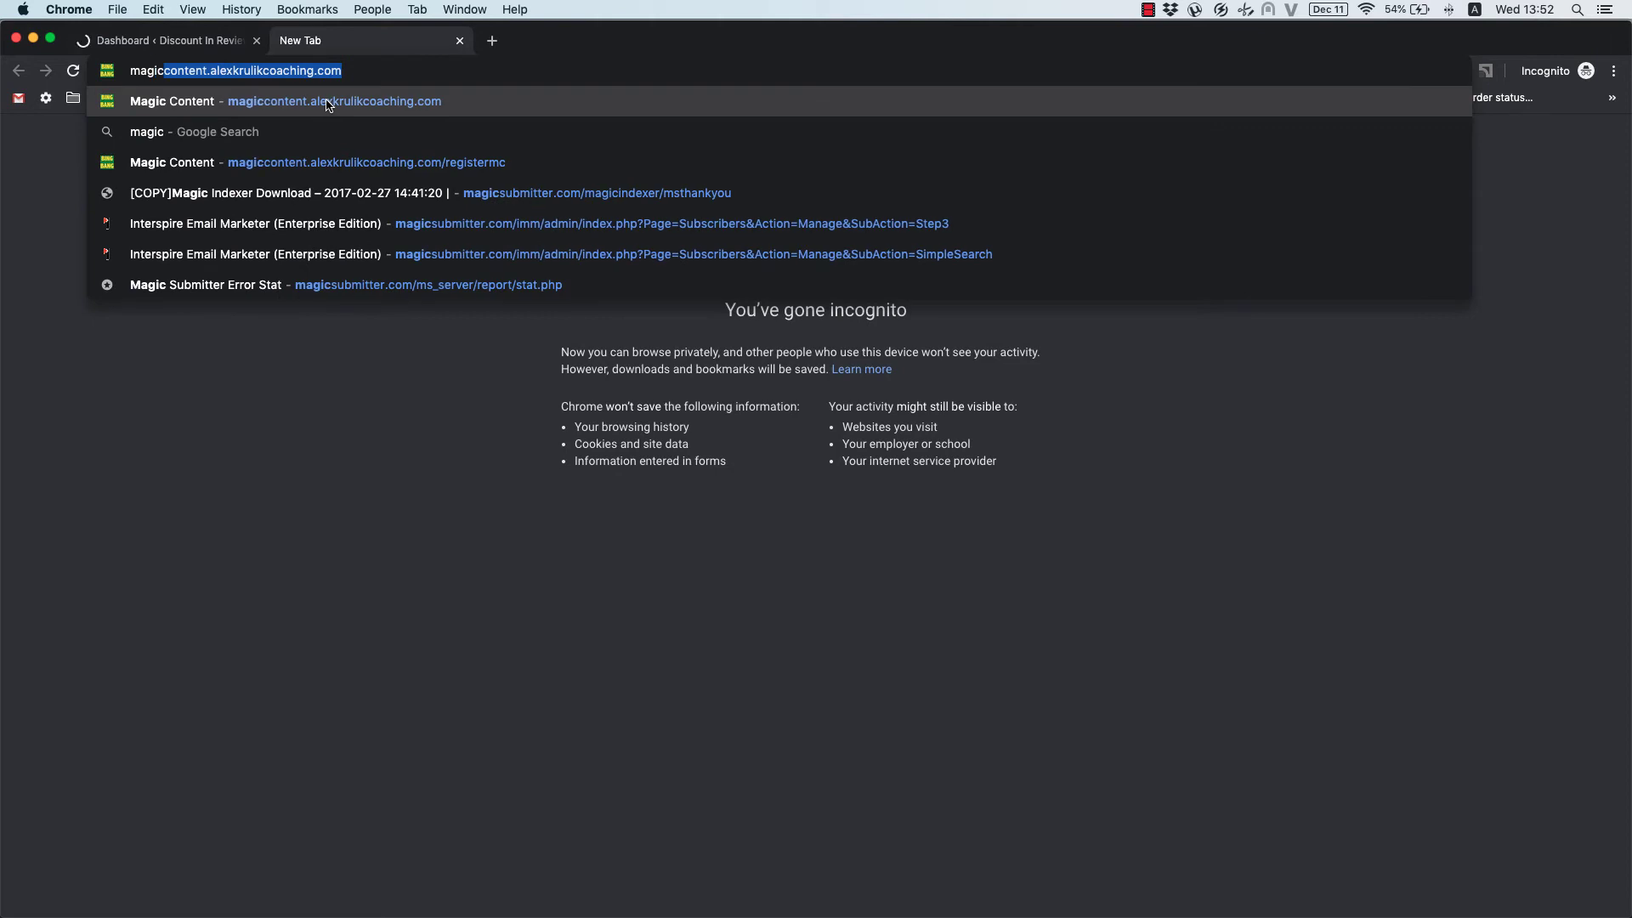
key(Return)
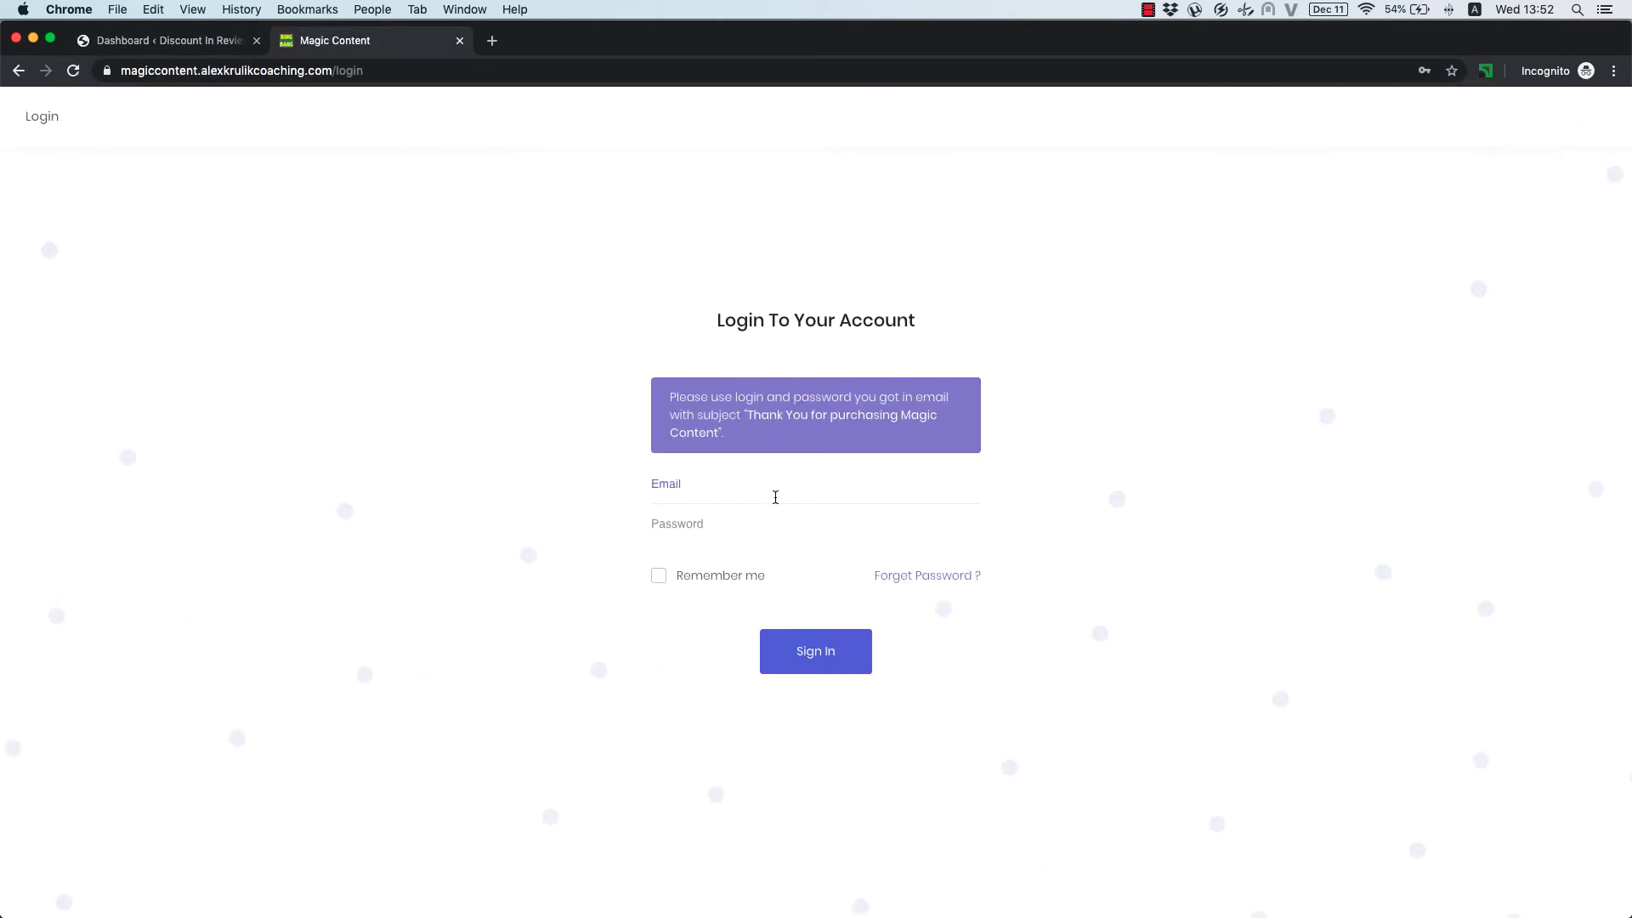
Sign in to Magic Content with the saved login
click(775, 492)
click(769, 520)
click(812, 660)
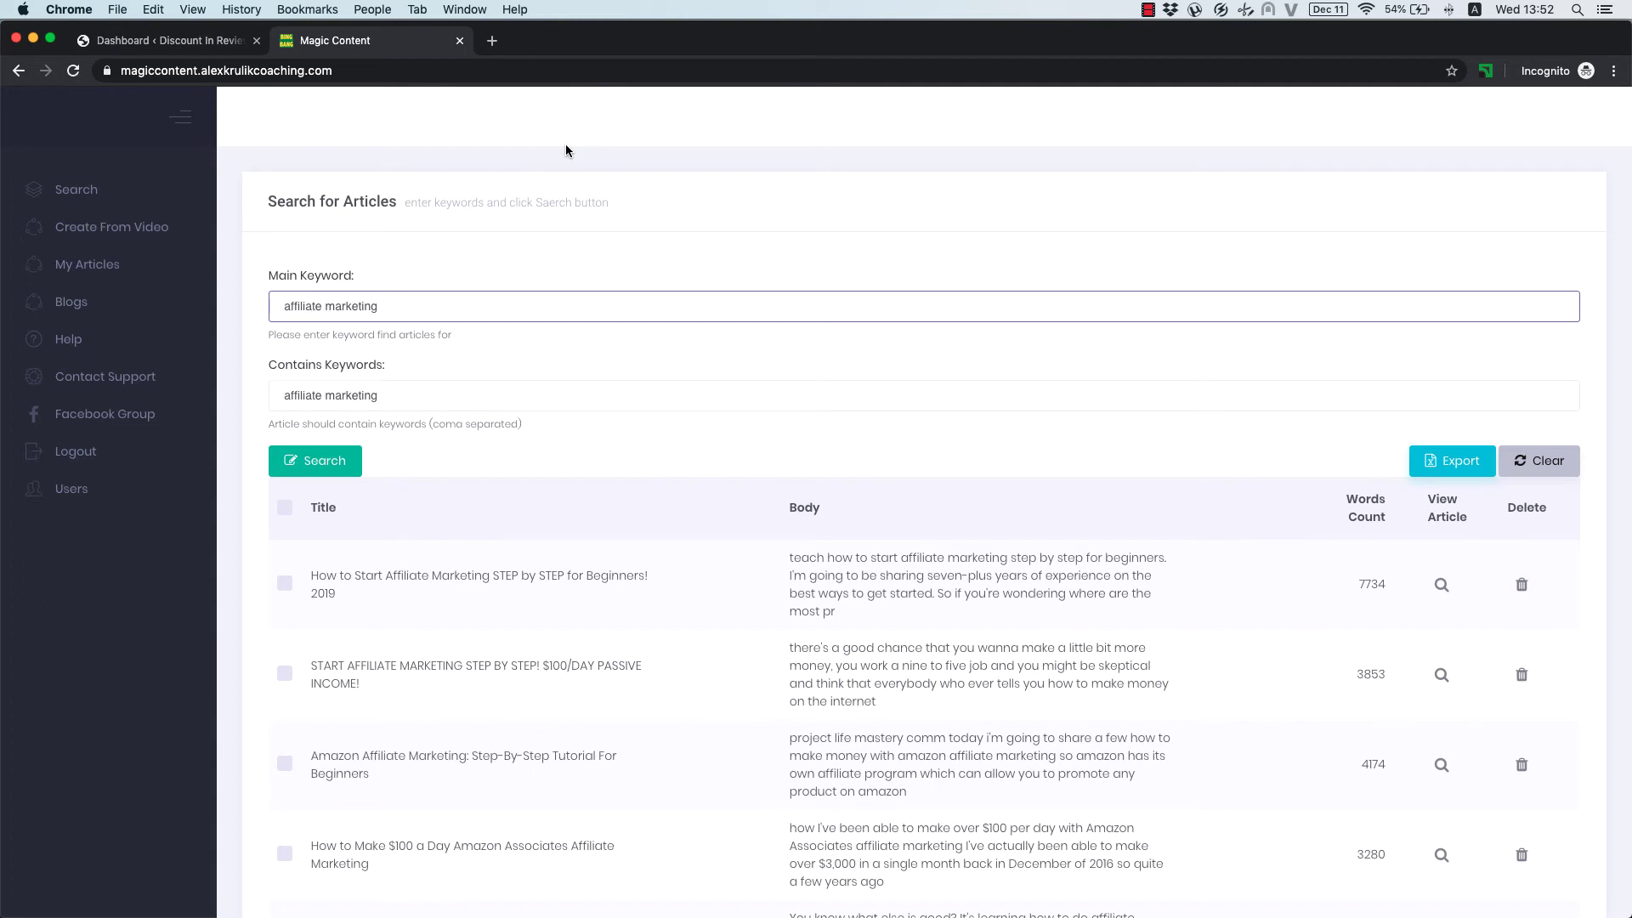
Re-activate the blog in My Blogs, logging in to WordPress.com with the saved account and approving access
click(119, 304)
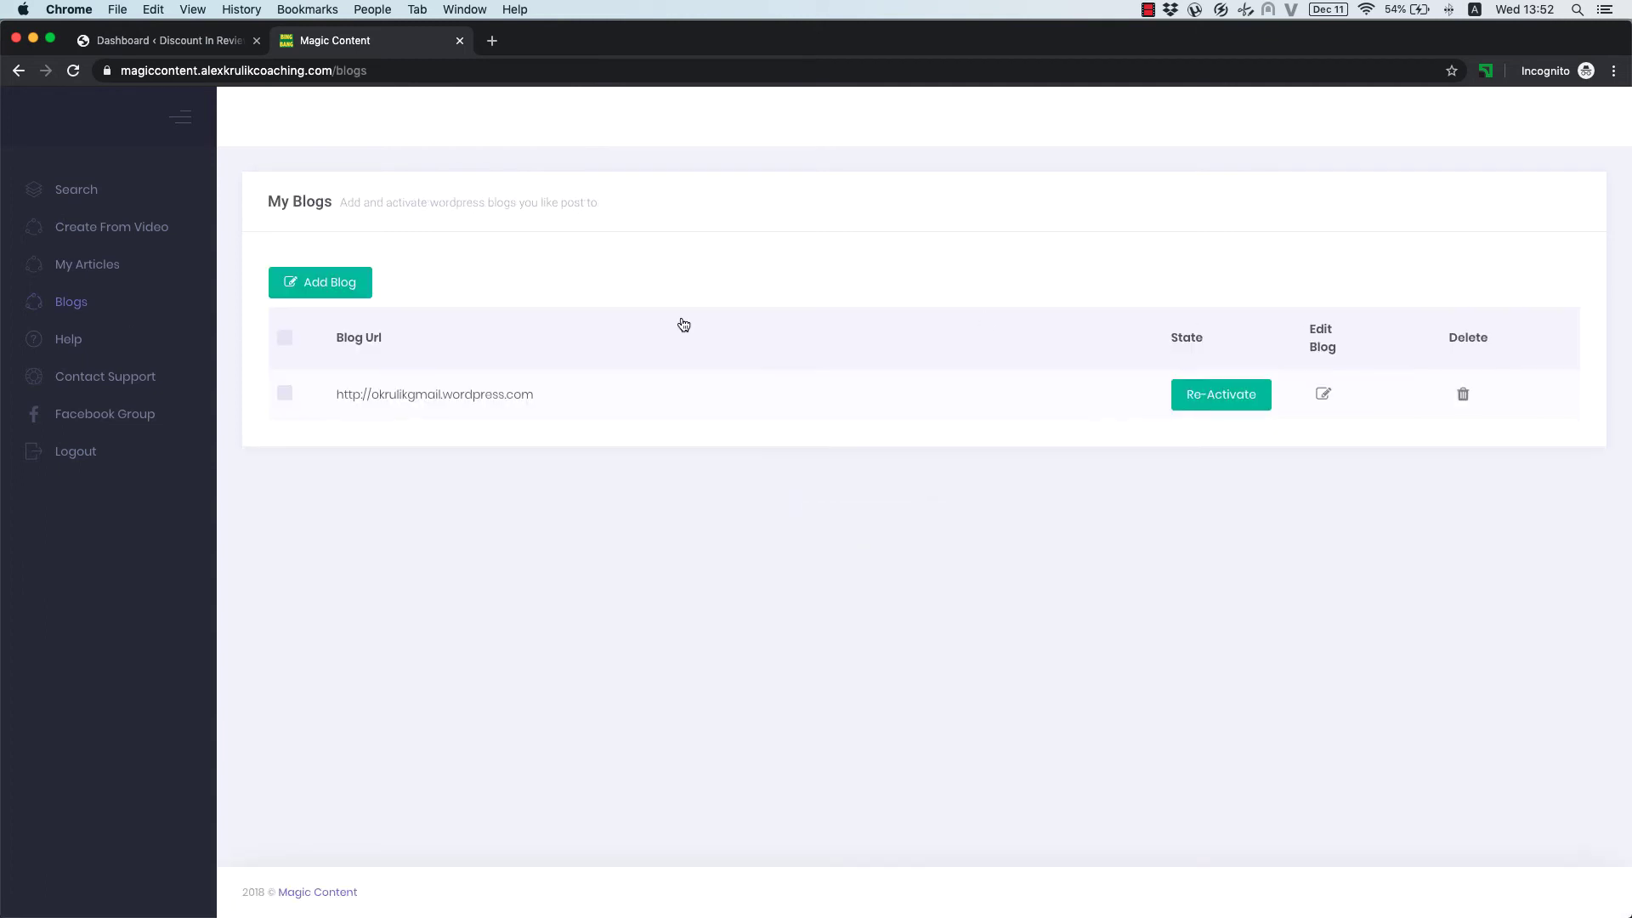
click(1222, 394)
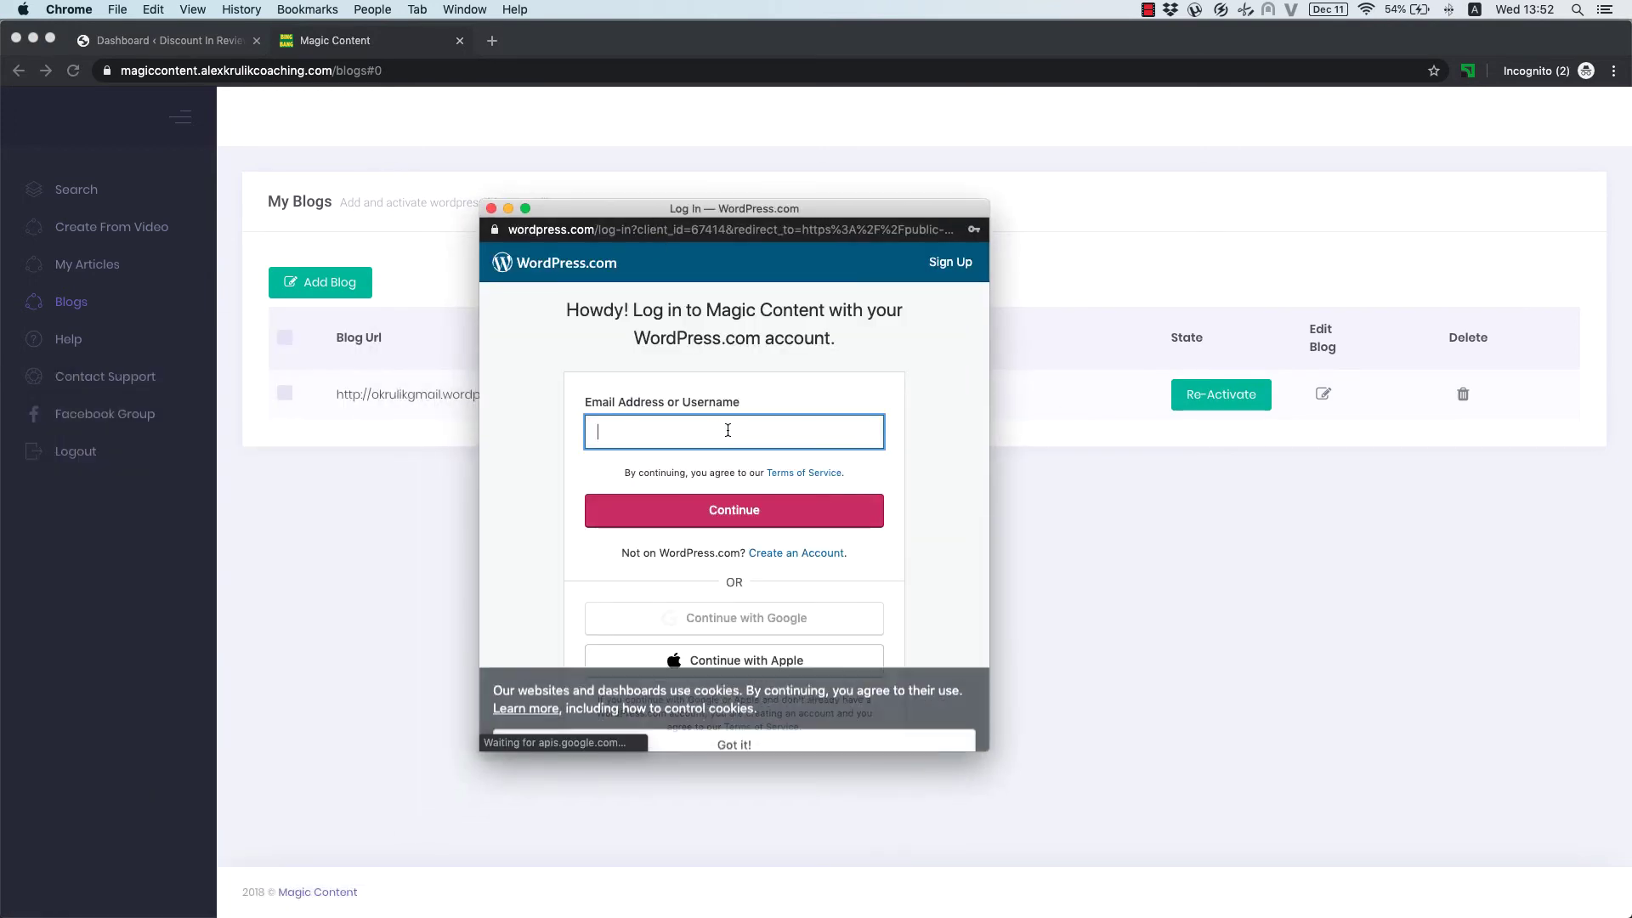
click(714, 498)
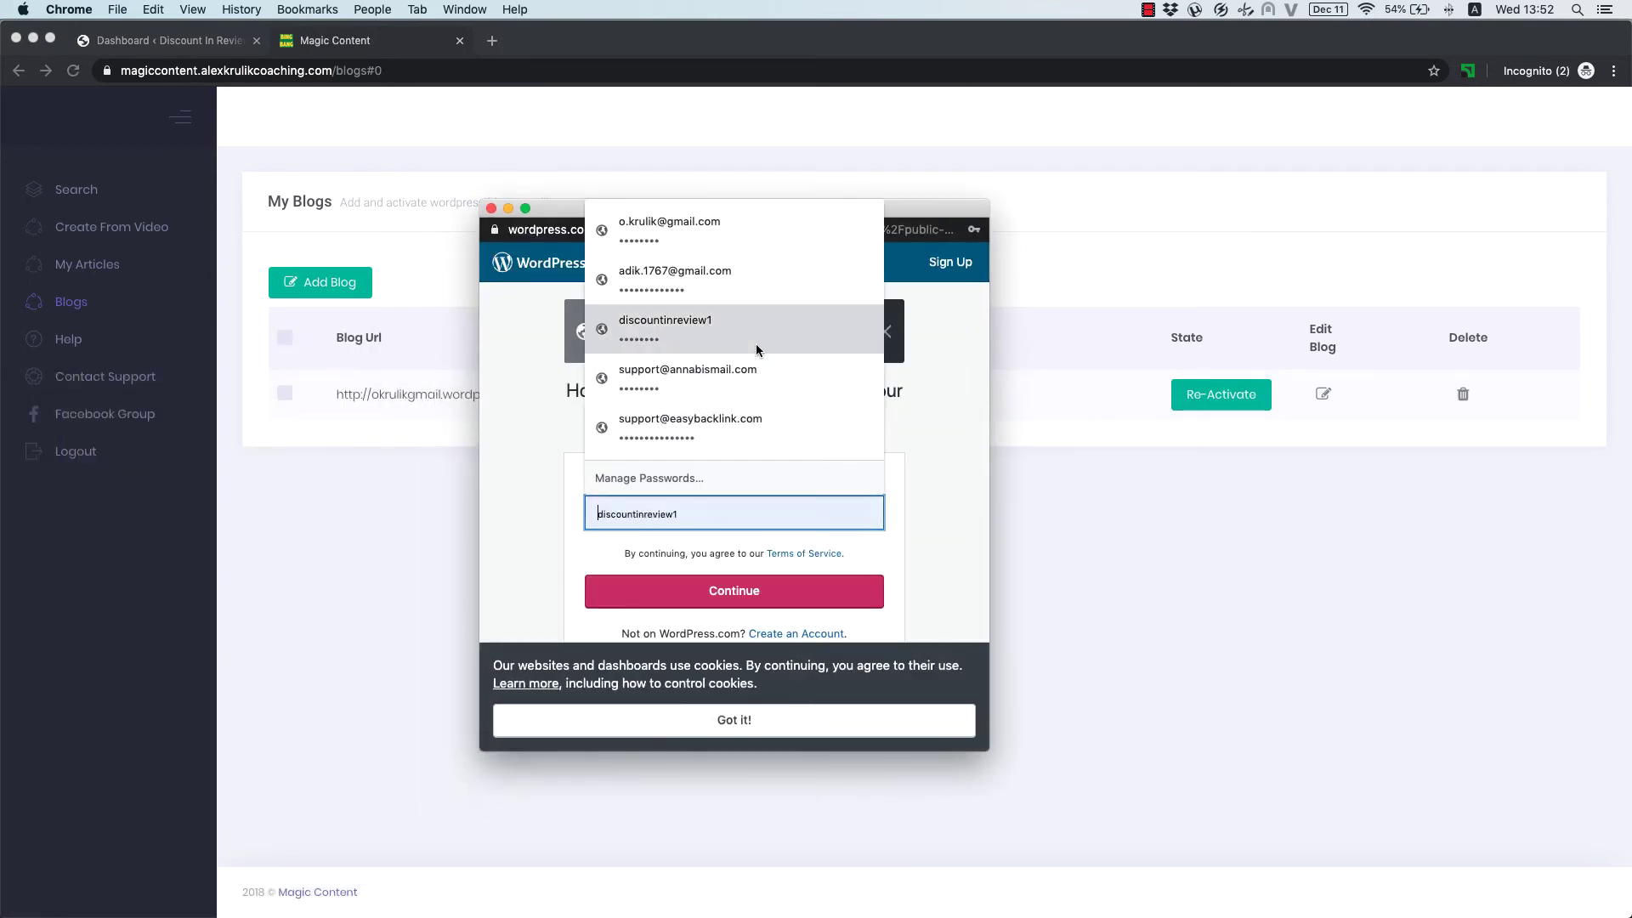
scroll(739, 399, down, 2)
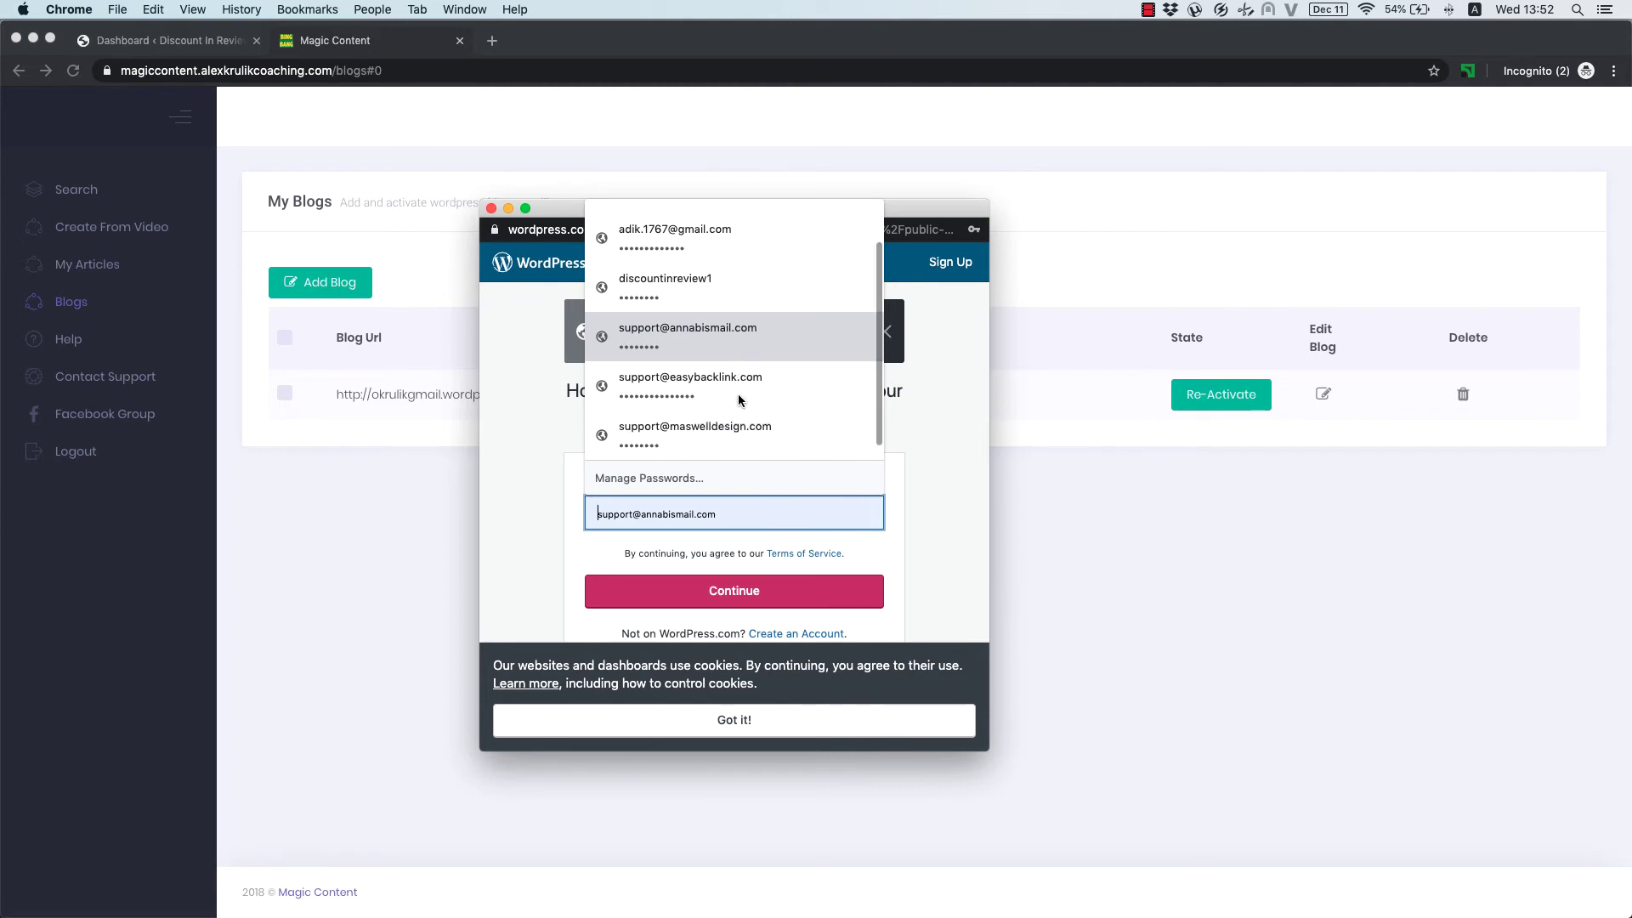
scroll(738, 400, up, 2)
click(725, 232)
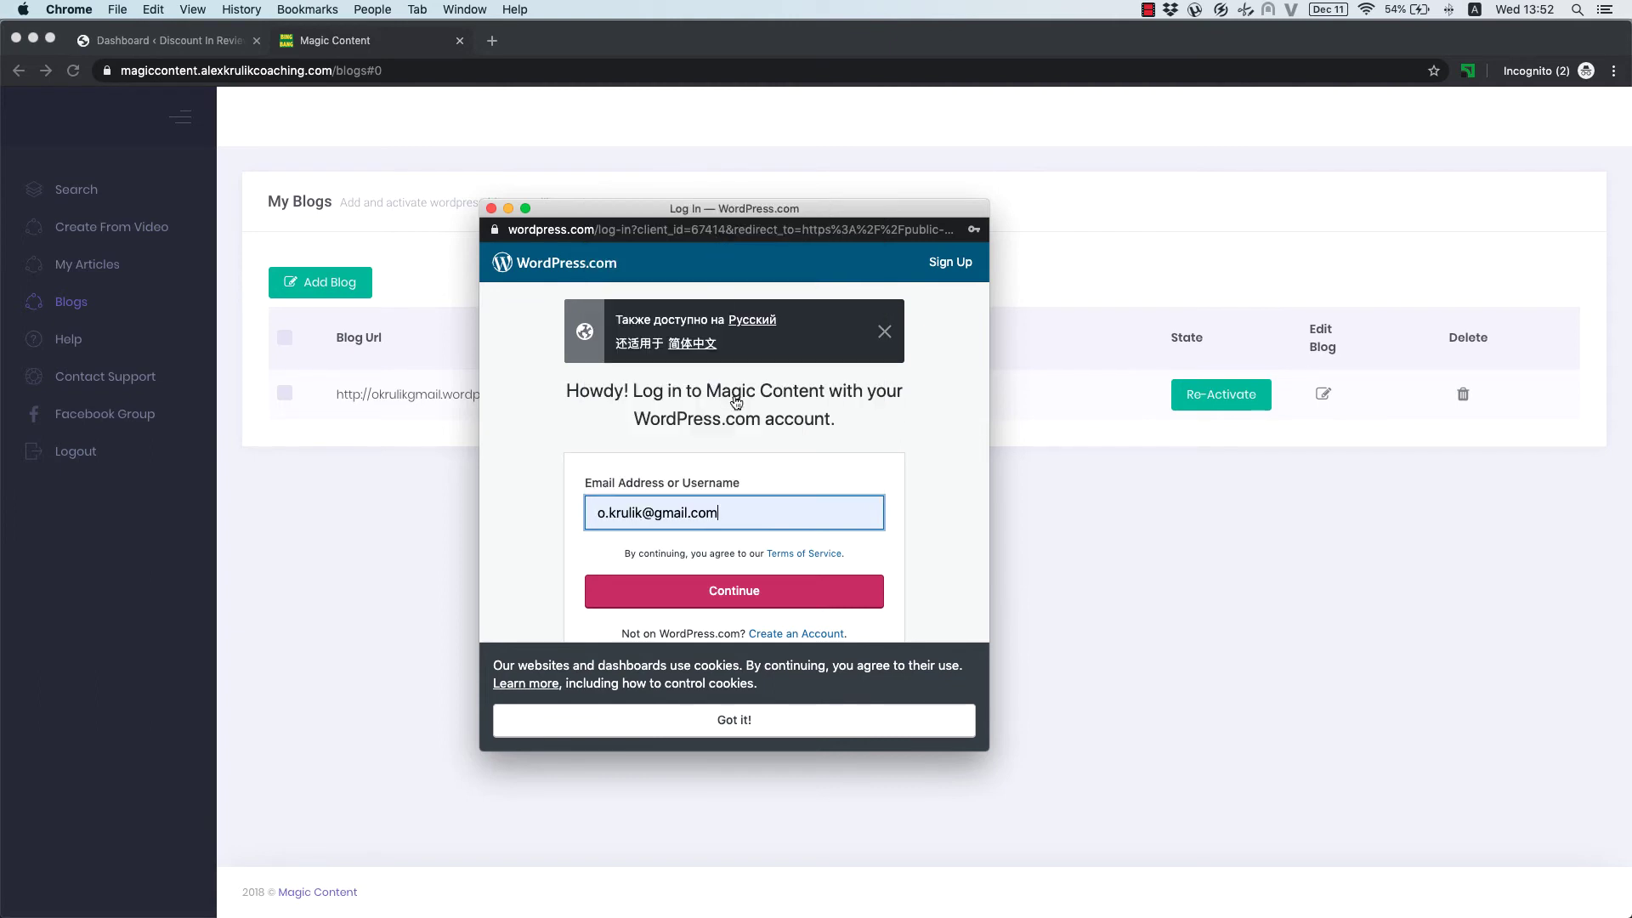
click(752, 595)
scroll(744, 579, down, 5)
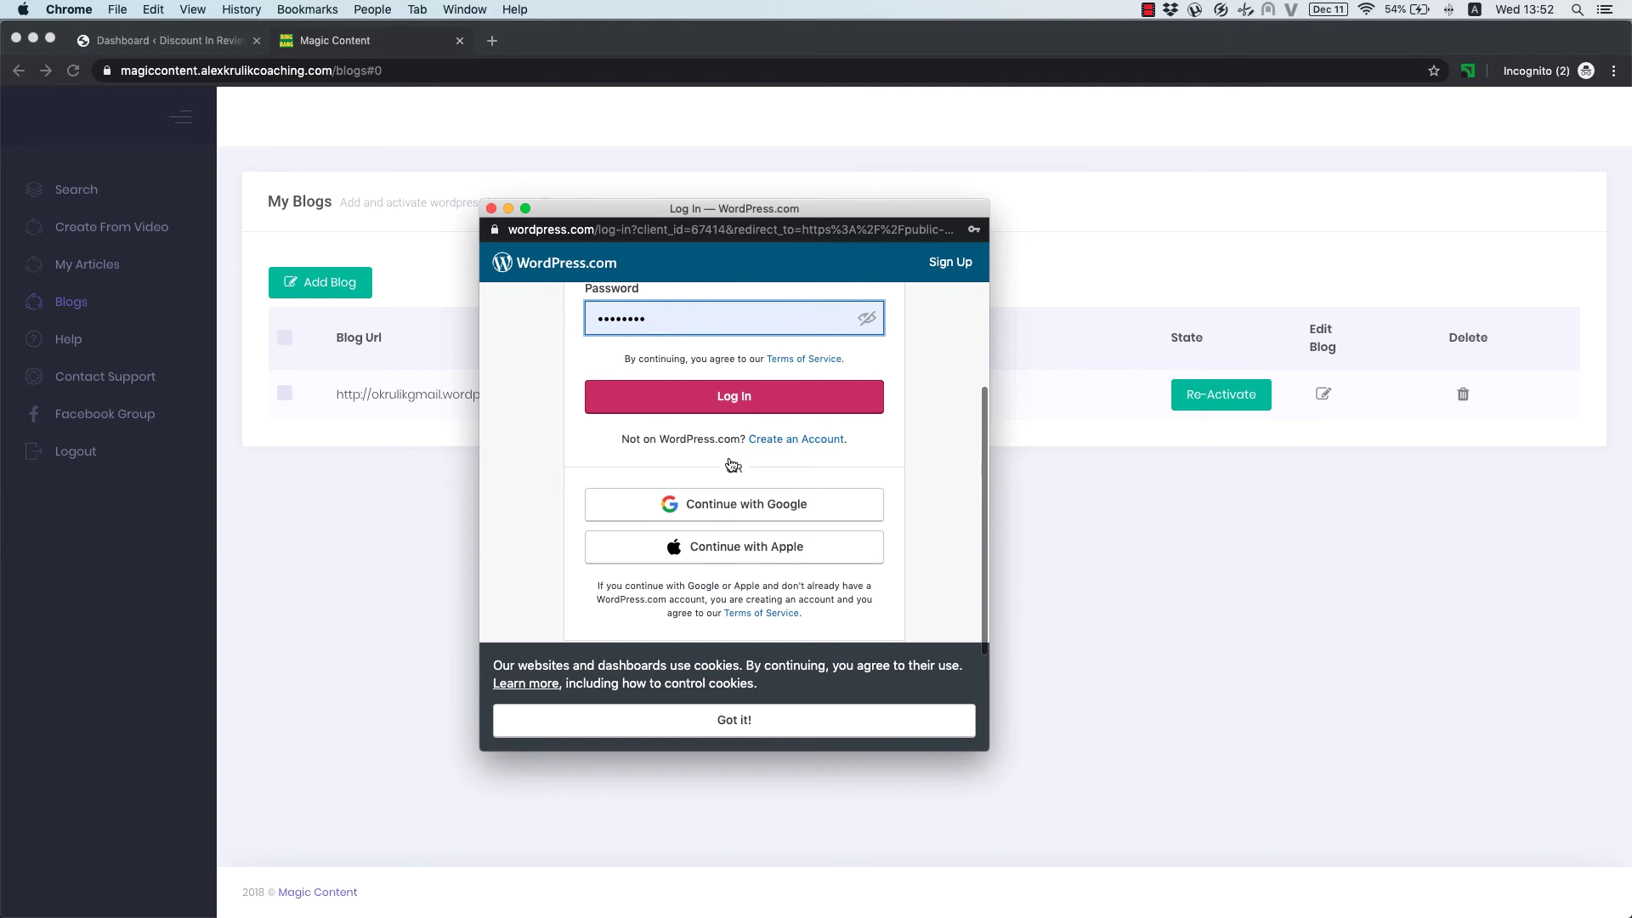
key(Return)
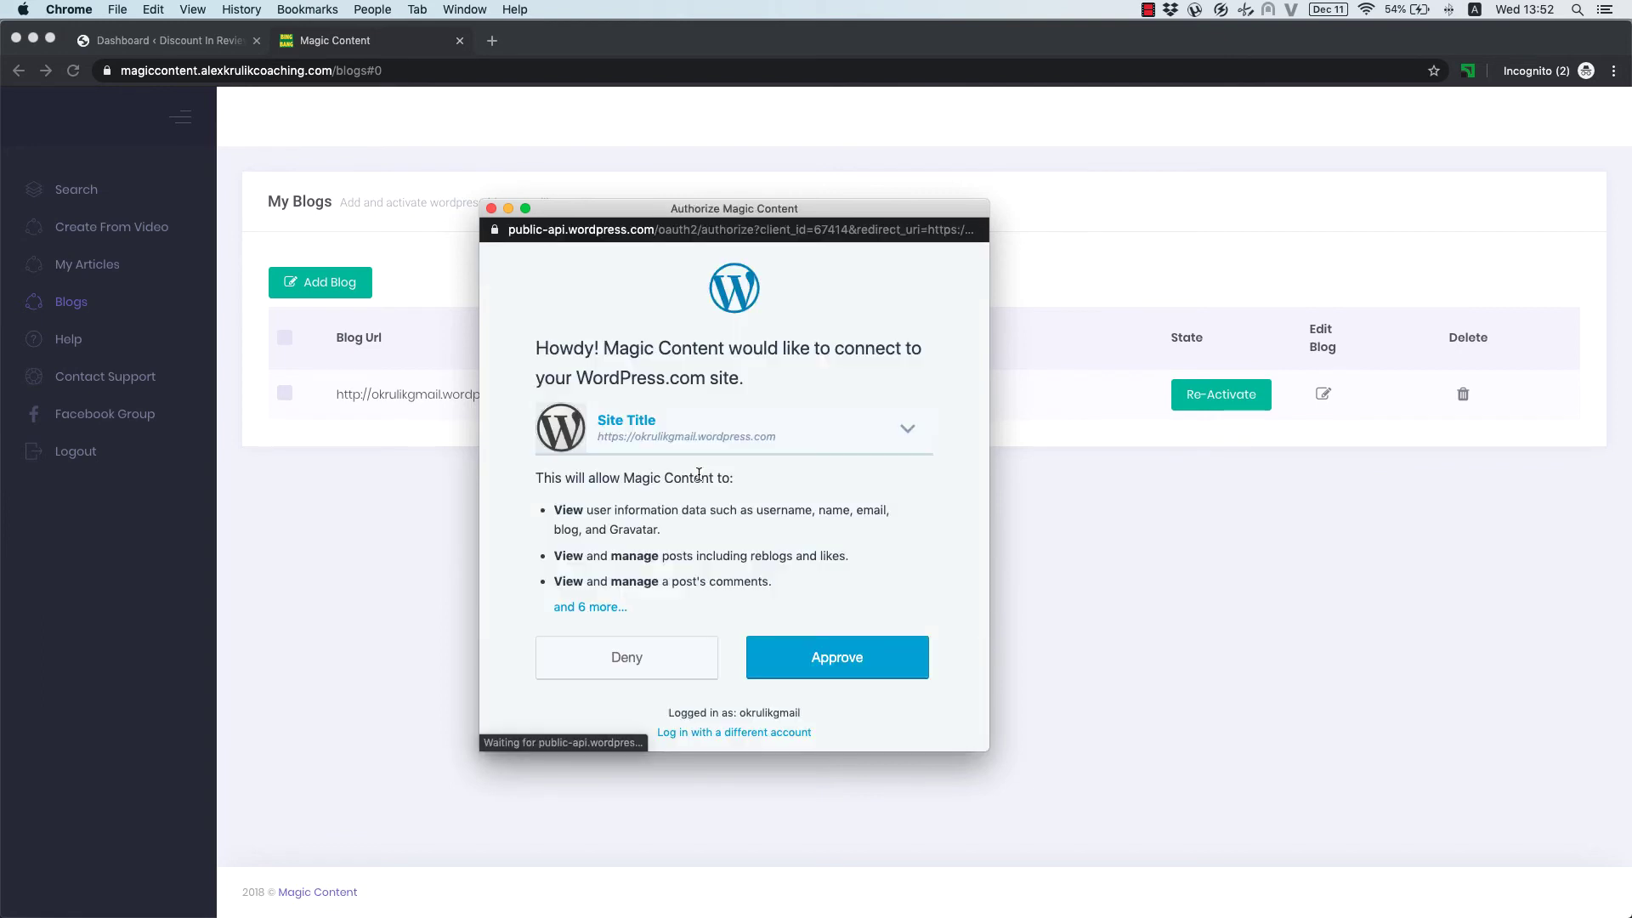
click(846, 674)
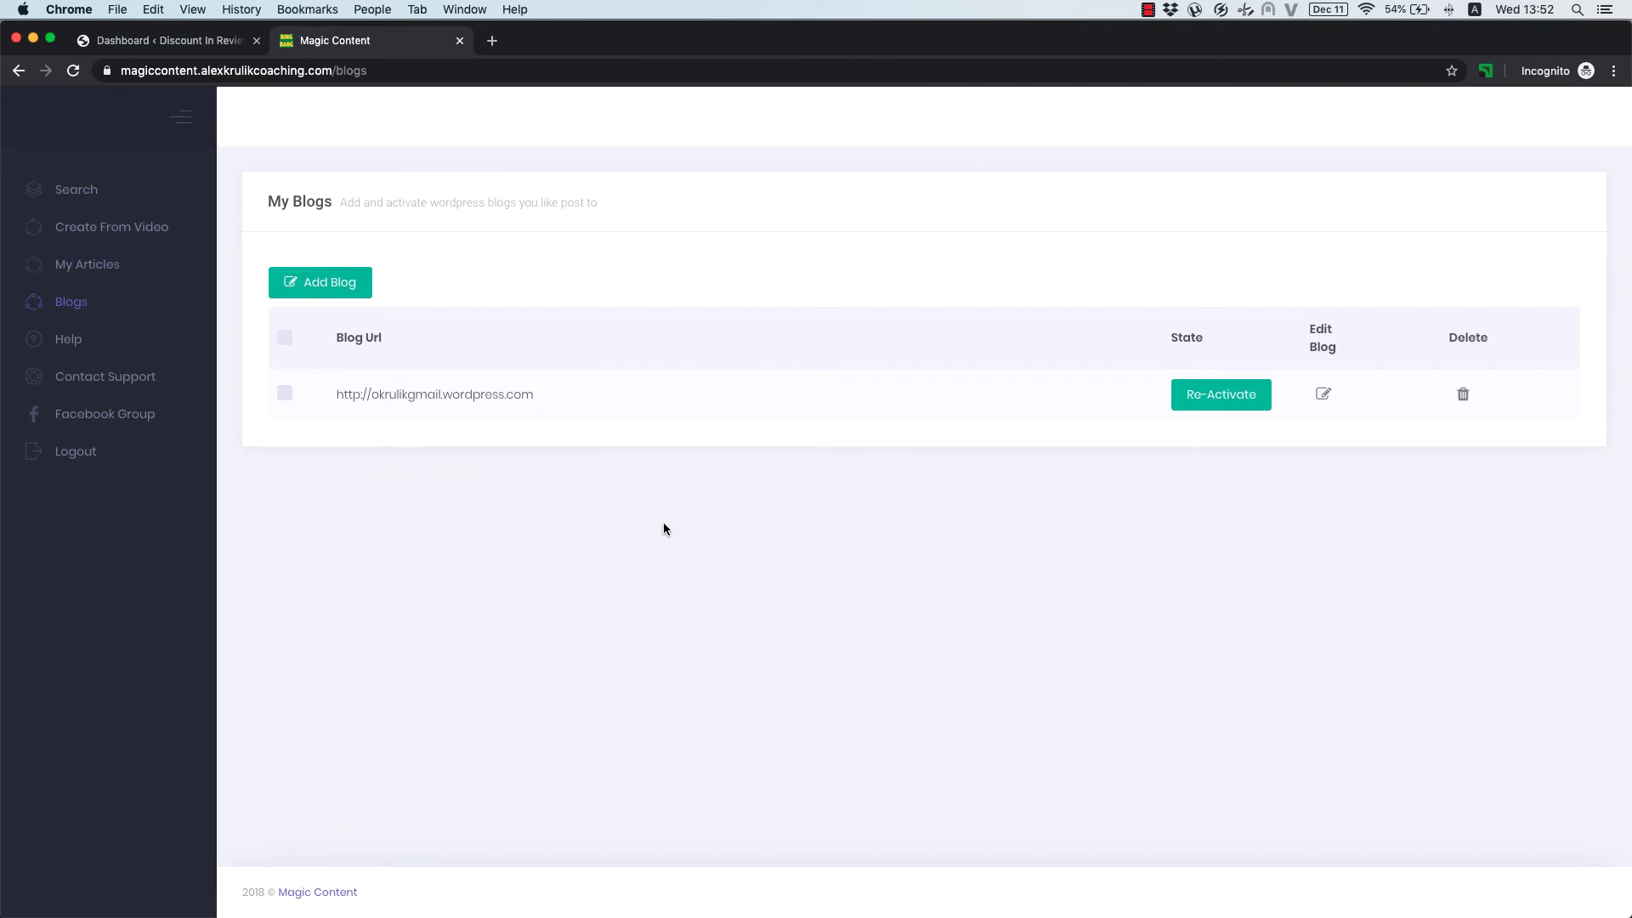
Re-activate the blog, choose Discount In Review in the Authorize site list, and approve it
click(1221, 394)
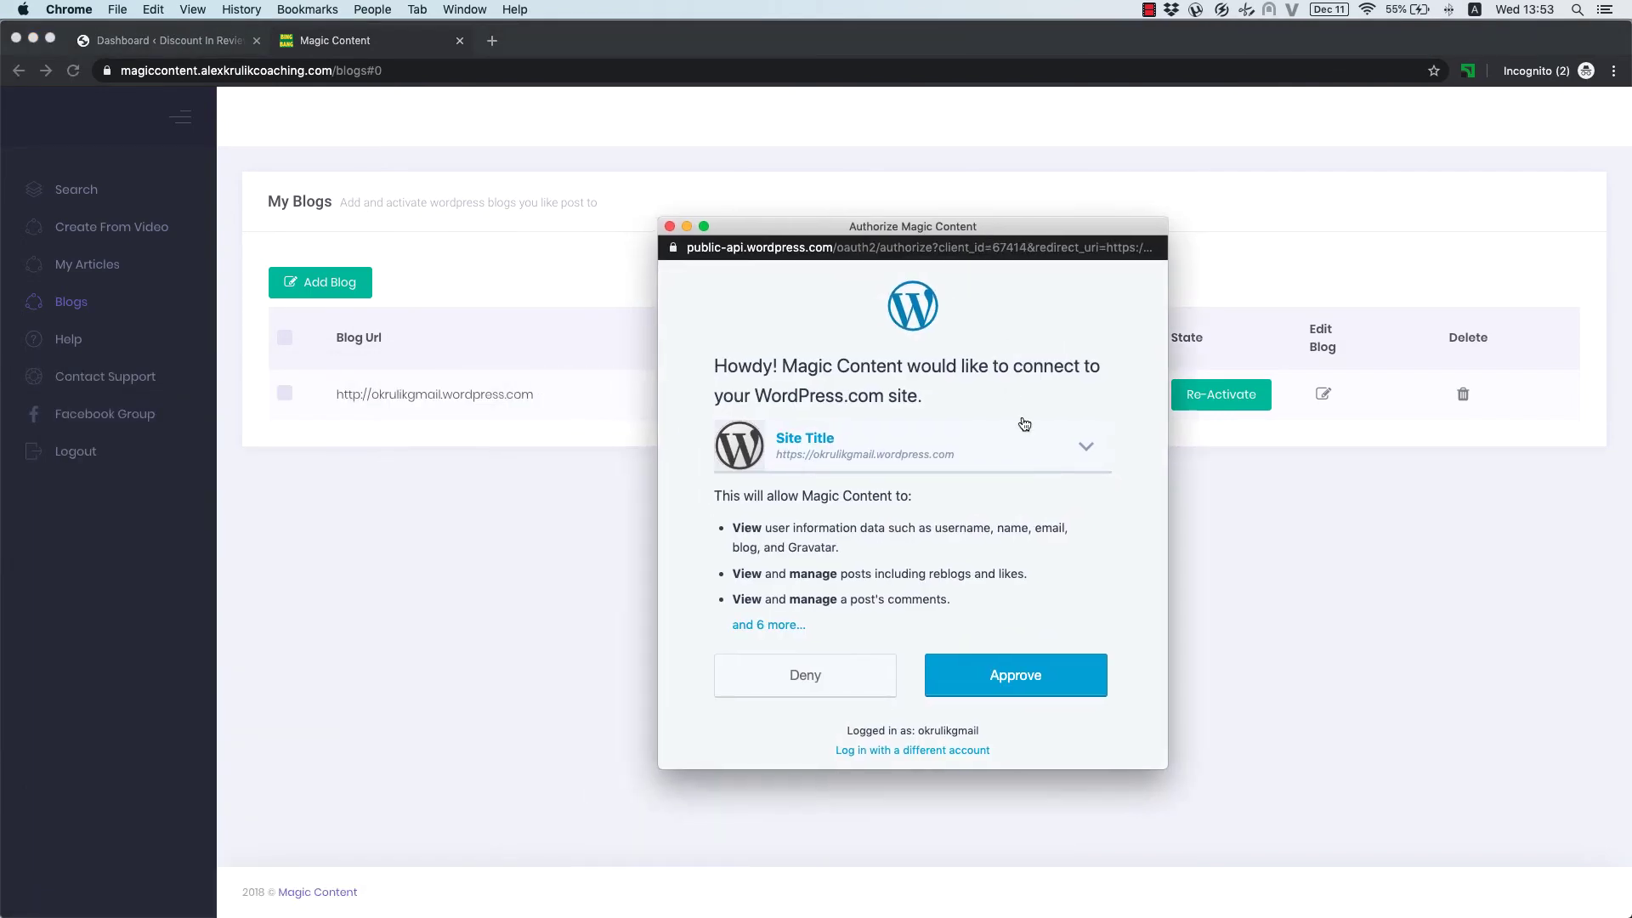
click(1022, 448)
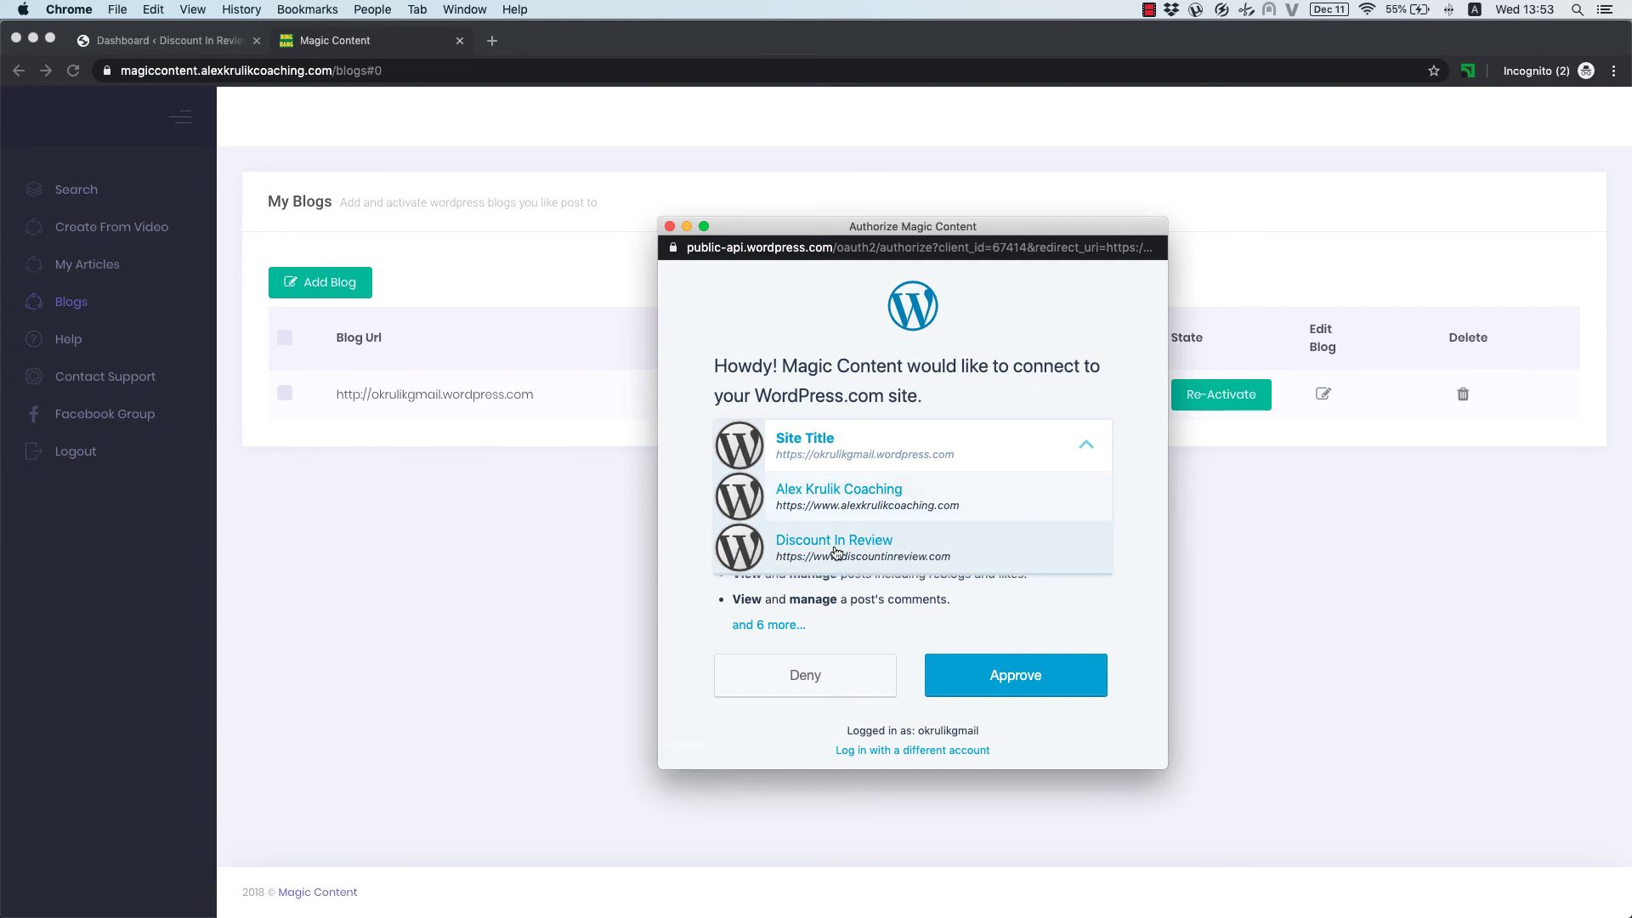
click(1077, 443)
click(1082, 445)
click(853, 550)
click(1010, 674)
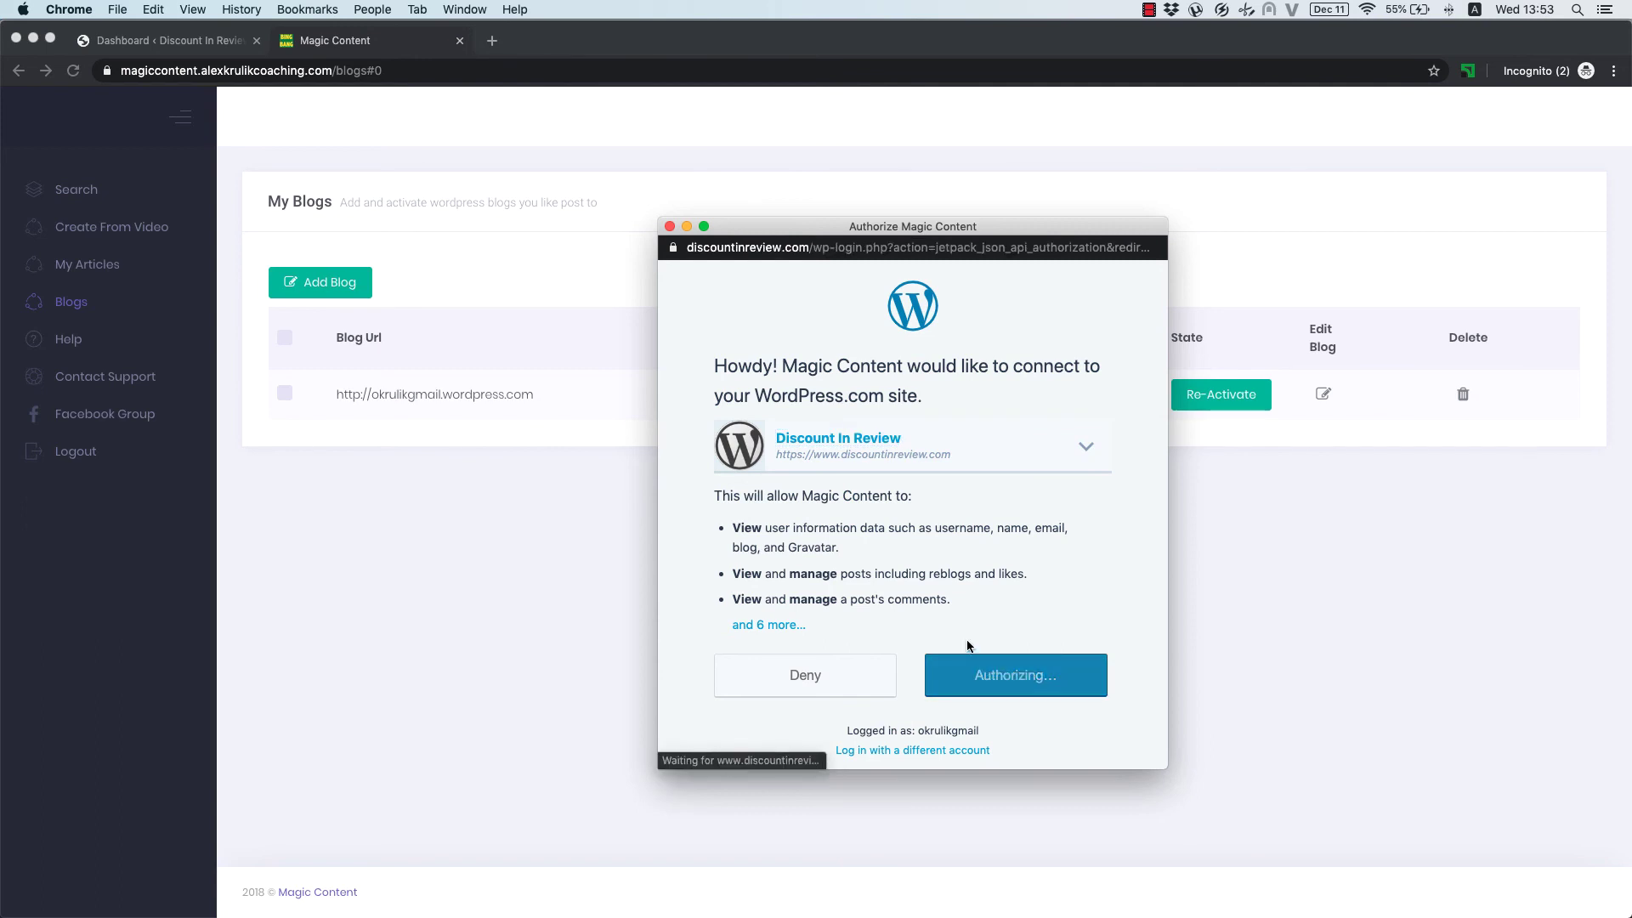
Log in to the Discount In Review WordPress site with the saved admin credentials
click(885, 520)
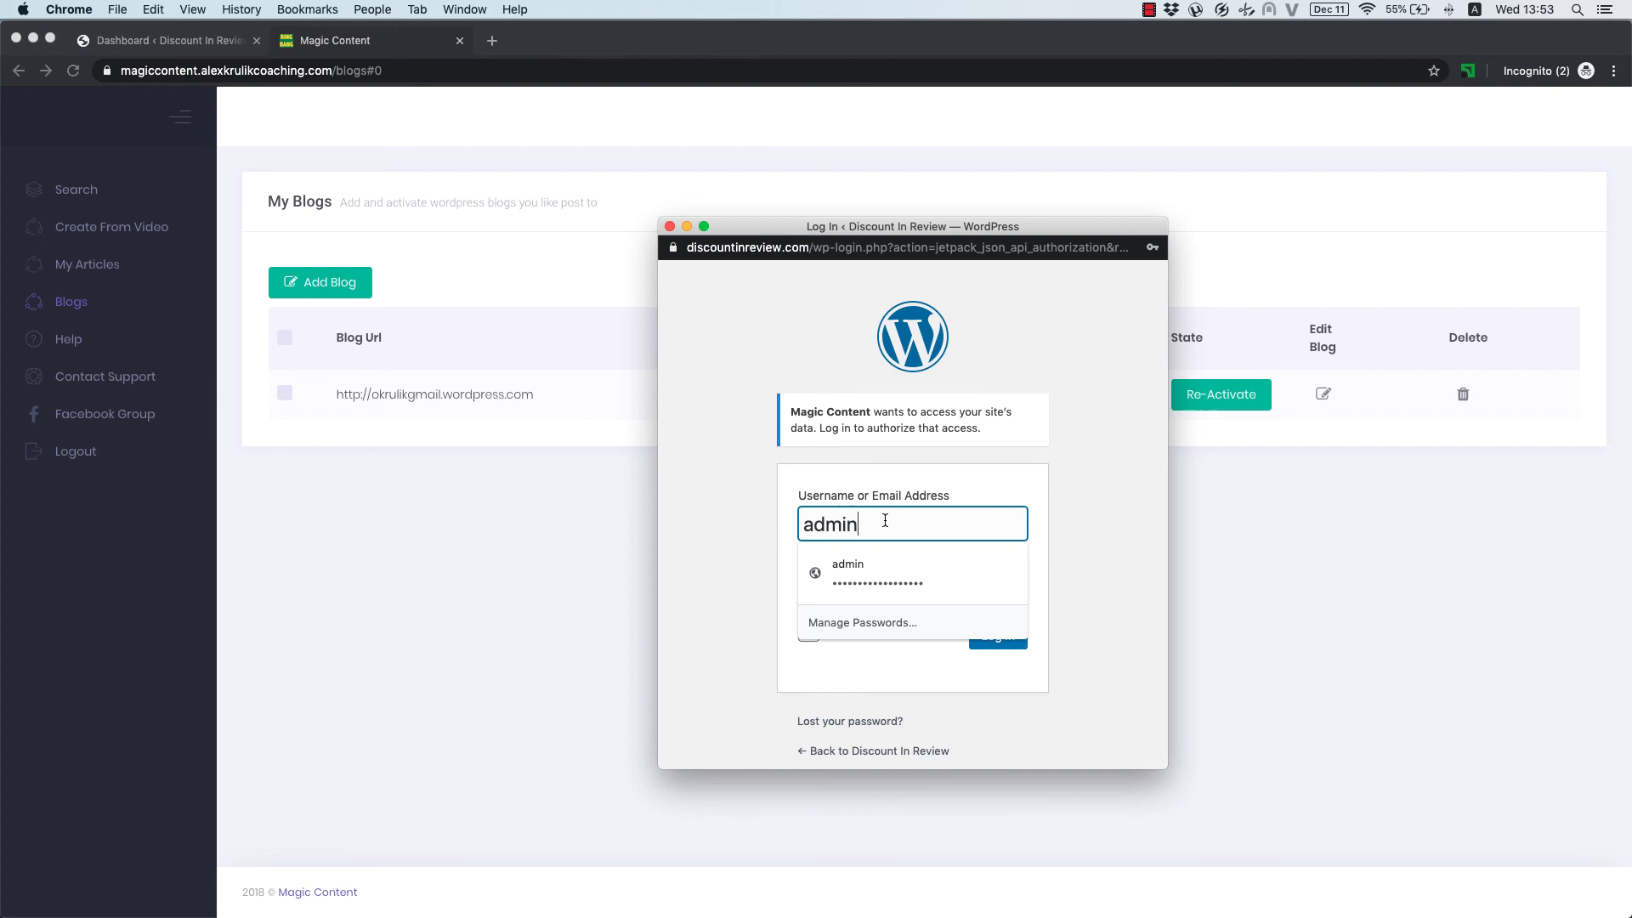
click(867, 572)
click(974, 642)
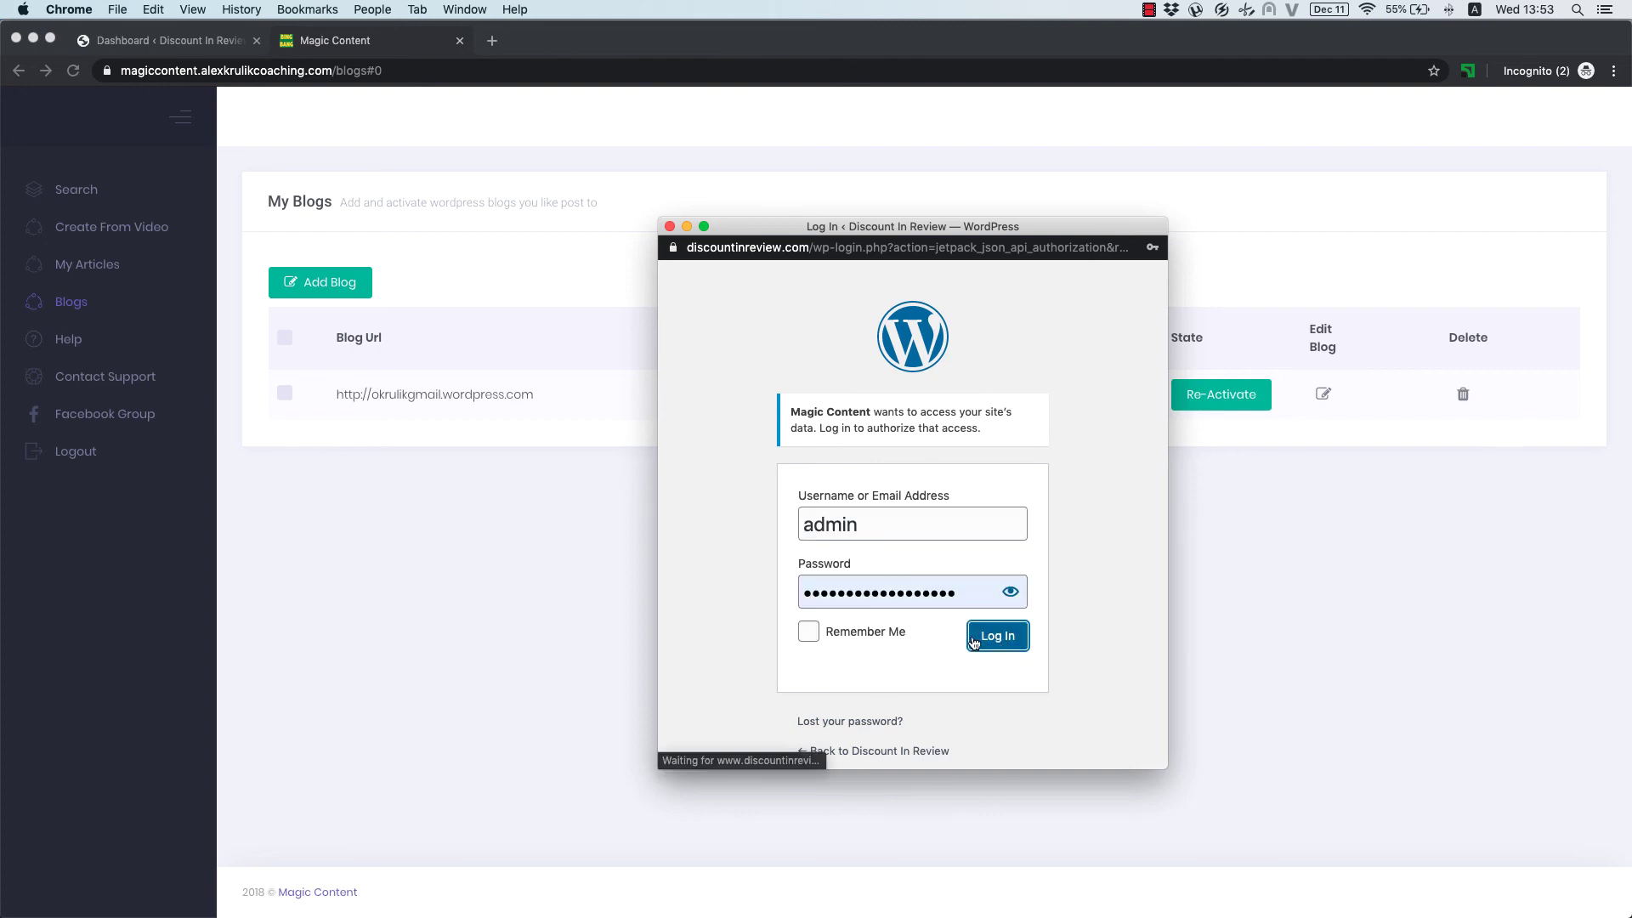